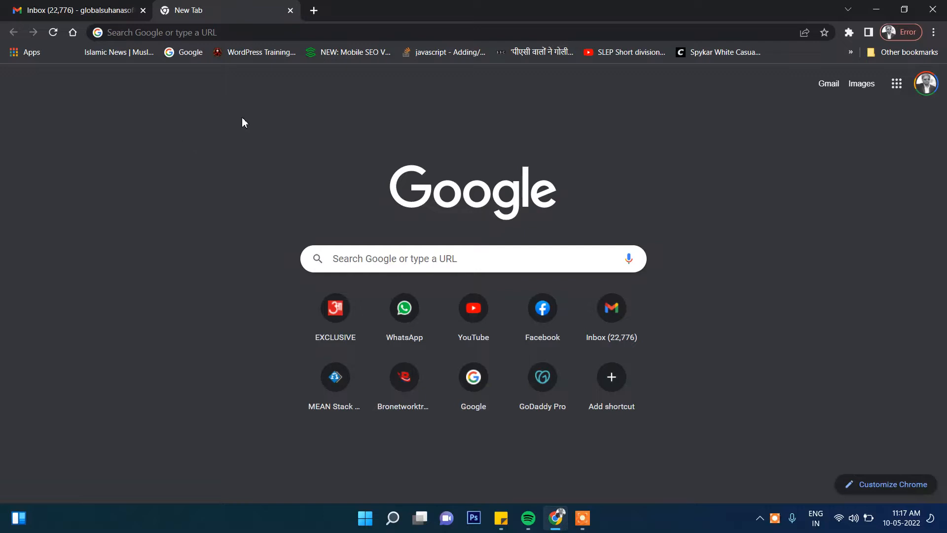
Open the bluehost.in website and go to its account login
{"action": "left_click", "coordinate": [235, 36]}
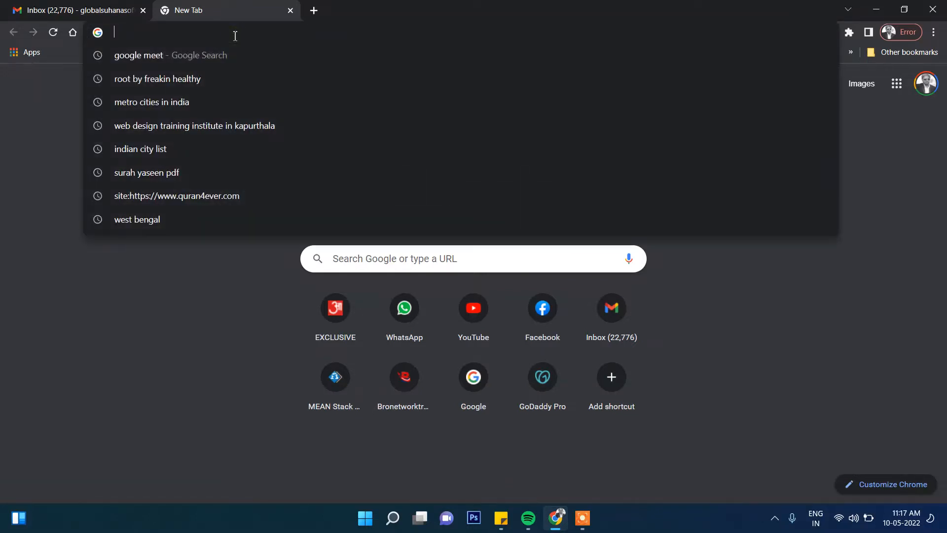
{"action": "type", "text": "bluehost.in"}
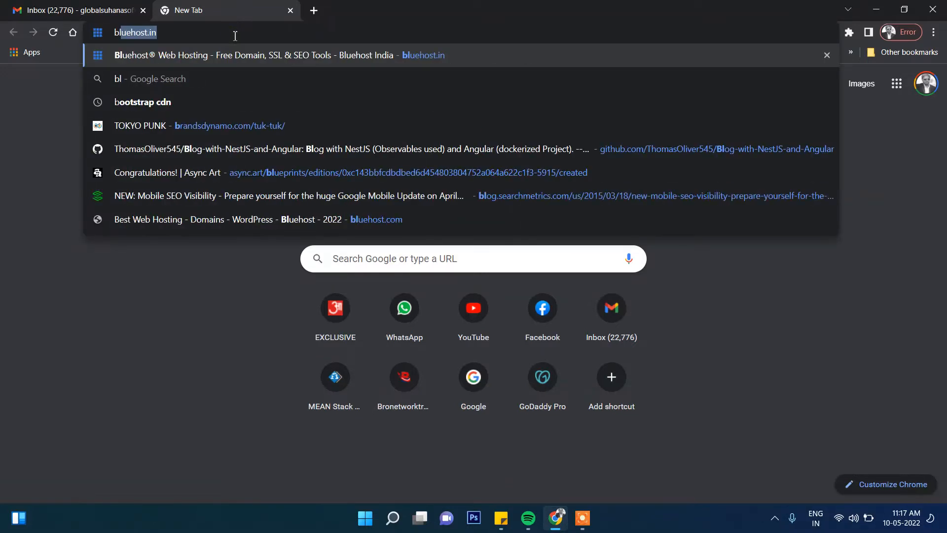
{"action": "key", "text": "Return"}
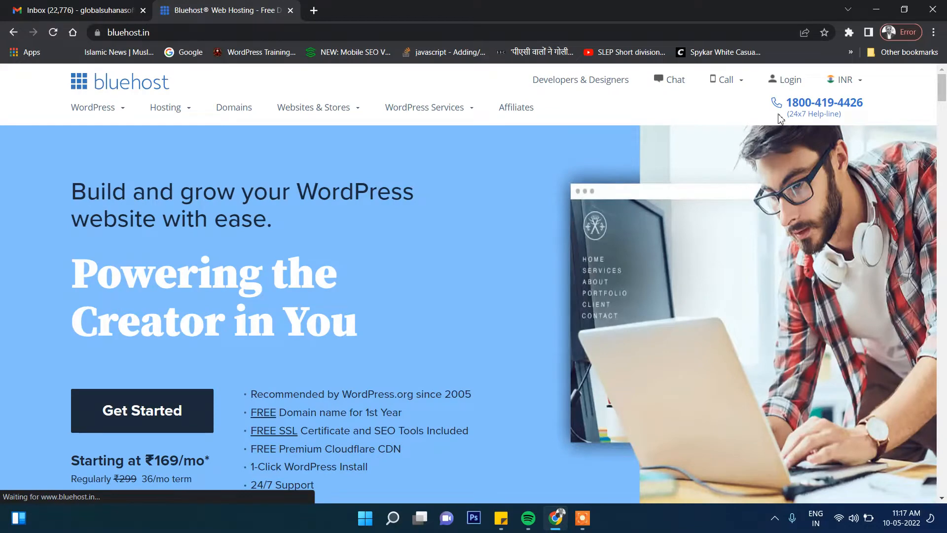
{"action": "left_click", "coordinate": [788, 79]}
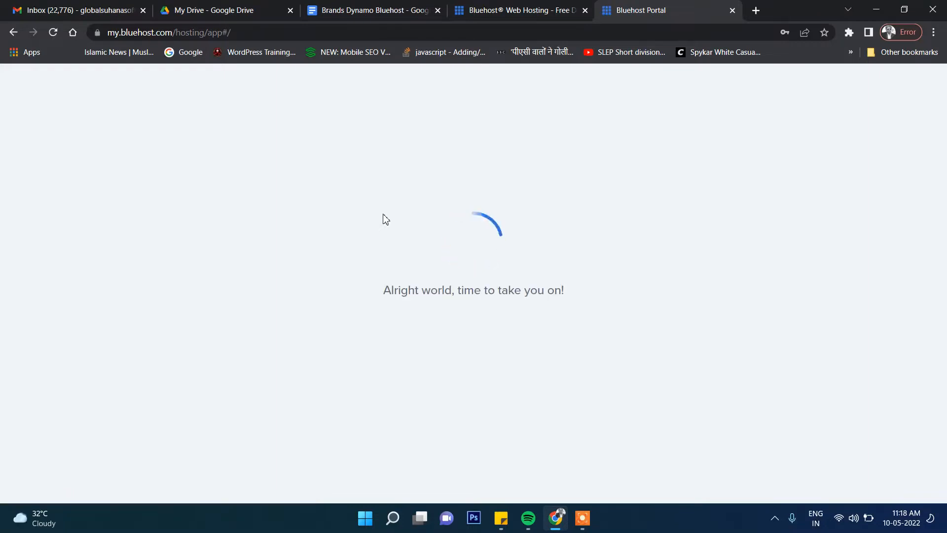
Open the hosting account's Advanced area and launch the Softaculous Apps Installer from the Software section
{"action": "key", "text": "XF86AudioRaiseVolume"}
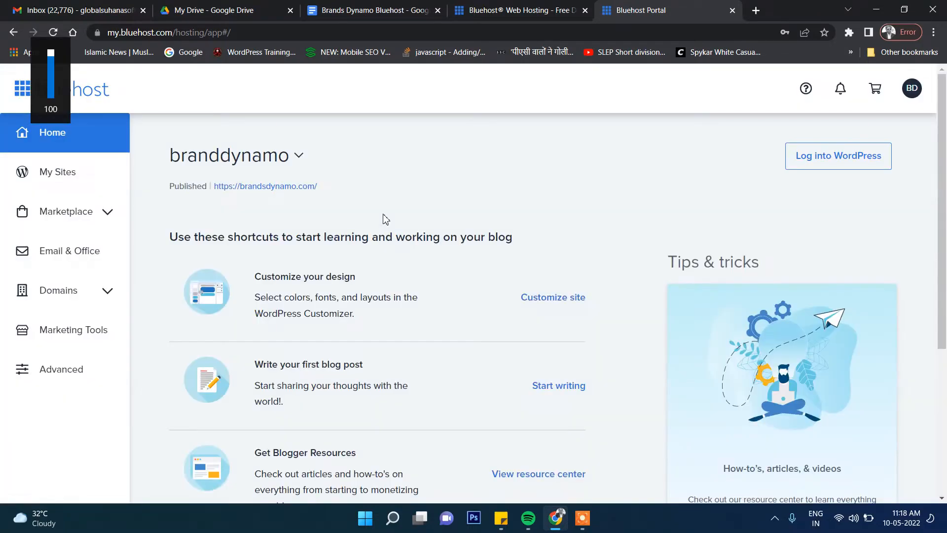
{"action": "left_click", "coordinate": [60, 375]}
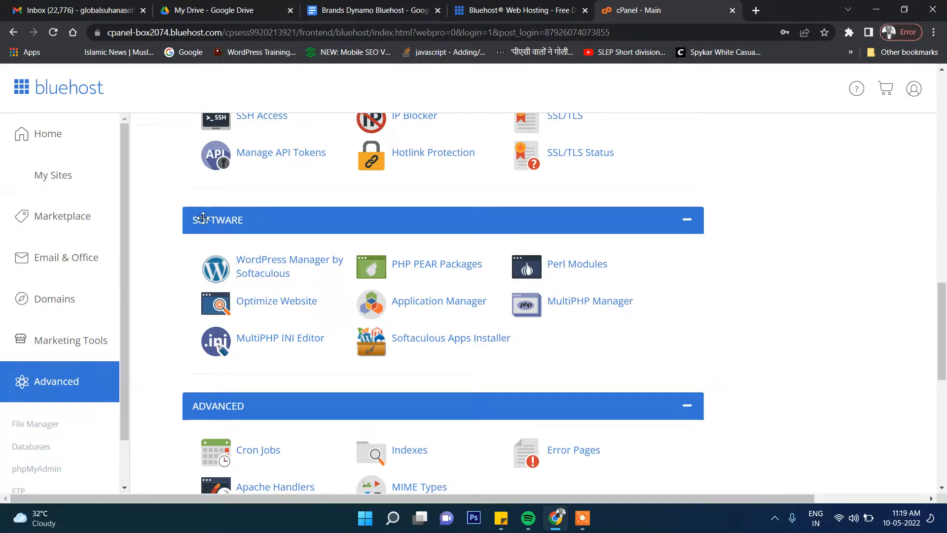
{"action": "mouse_move", "coordinate": [185, 217]}
{"action": "left_mouse_down"}
{"action": "mouse_move", "coordinate": [208, 217]}
{"action": "mouse_move", "coordinate": [183, 220]}
{"action": "left_mouse_up"}
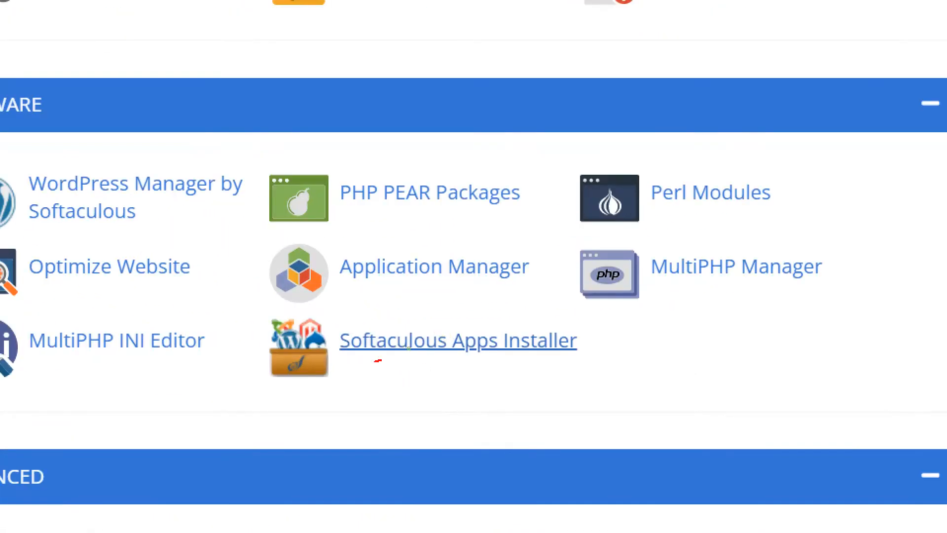
{"action": "left_click_drag", "start_coordinate": [375, 361], "coordinate": [576, 357]}
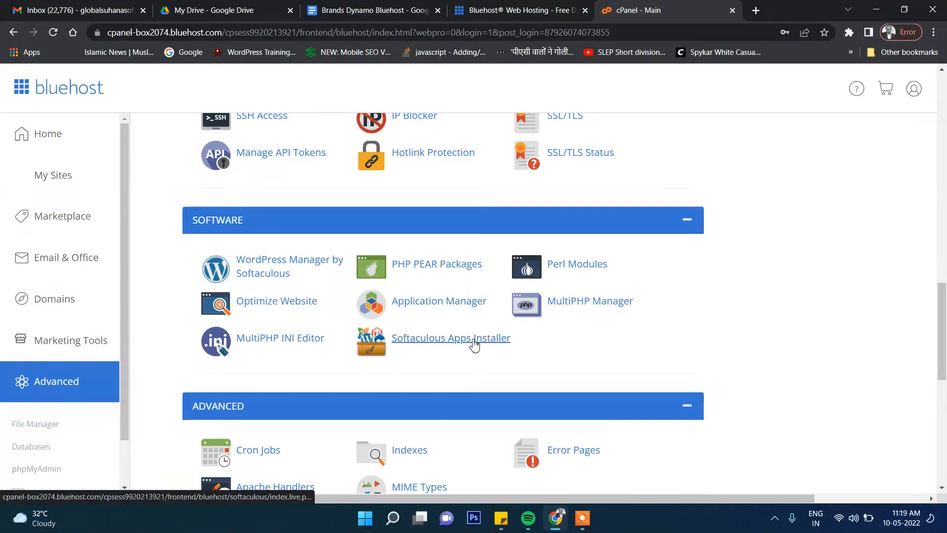
{"action": "left_click", "coordinate": [502, 346]}
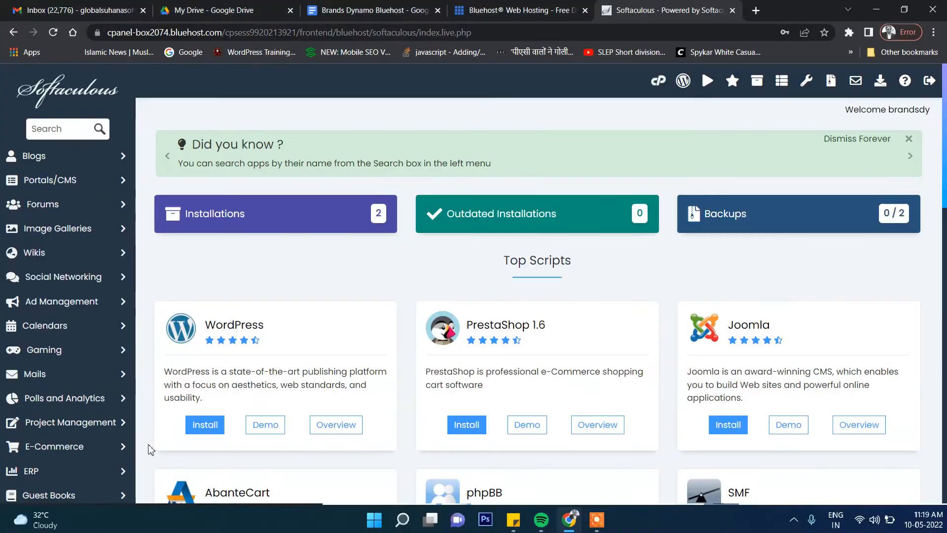
List the e-commerce applications in Softaculous and open the installation form for Magento
{"action": "left_click", "coordinate": [54, 447]}
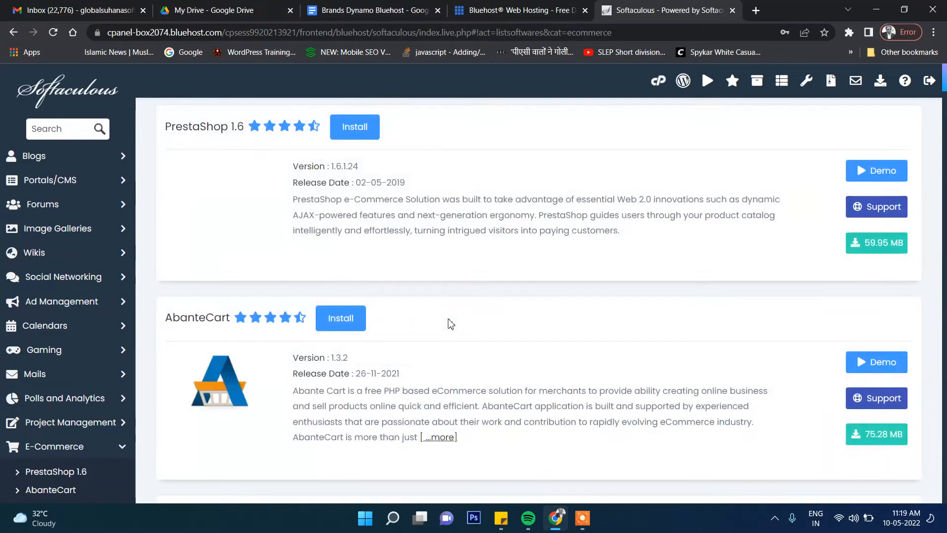
{"action": "scroll", "coordinate": [451, 324], "scroll_direction": "down", "scroll_amount": 10}
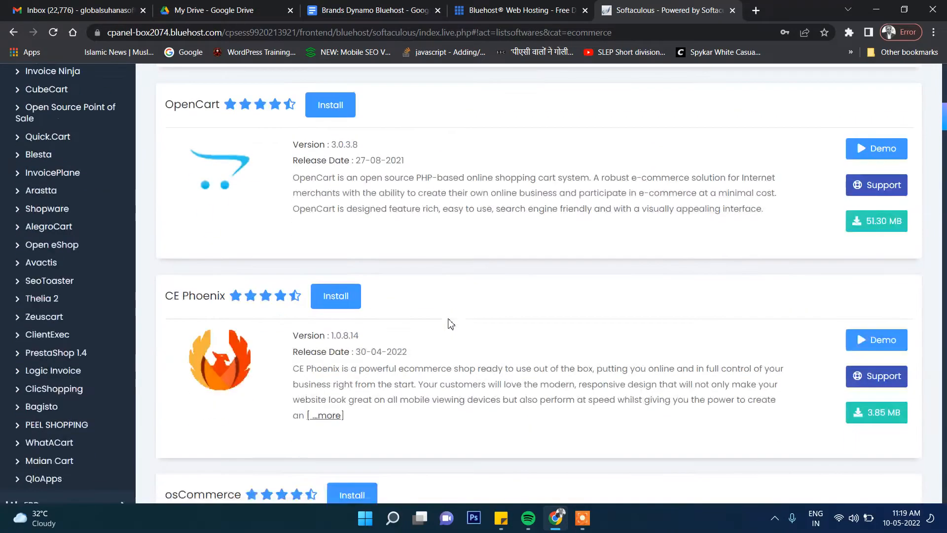
{"action": "scroll", "coordinate": [450, 324], "scroll_direction": "down", "scroll_amount": 12}
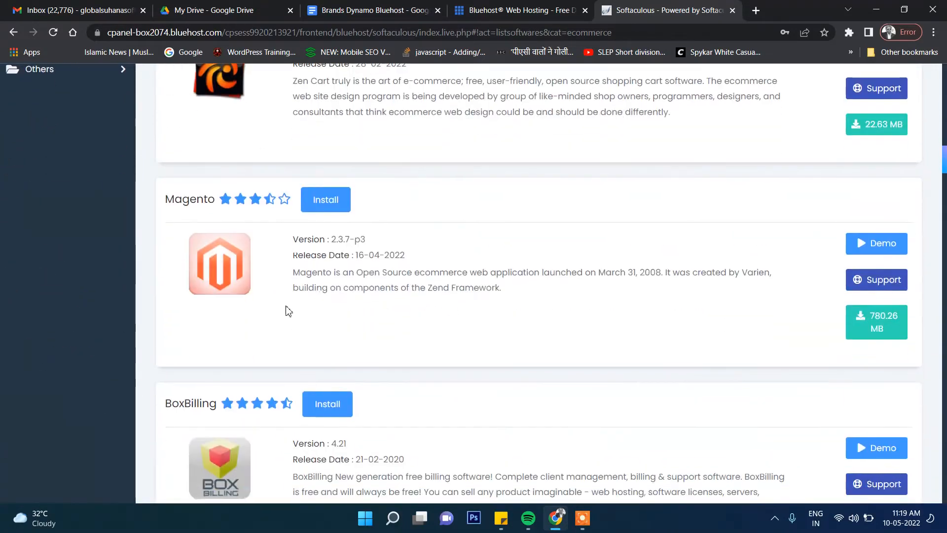
{"action": "left_click_drag", "start_coordinate": [310, 252], "coordinate": [450, 286]}
{"action": "left_click", "coordinate": [450, 286]}
{"action": "left_click", "coordinate": [326, 203]}
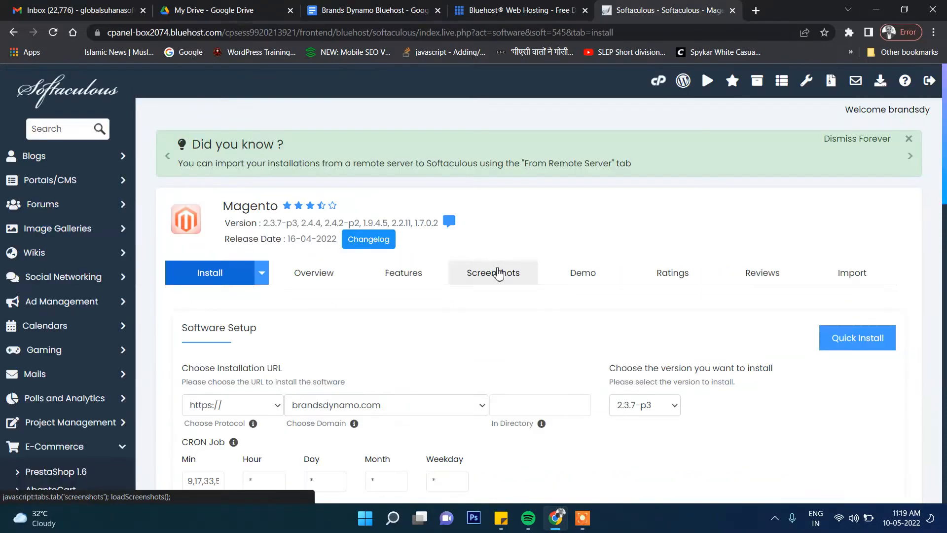
Enter mg2 as the installation directory under brandsdynamo.com
{"action": "scroll", "coordinate": [517, 320], "scroll_direction": "down", "scroll_amount": 1}
{"action": "left_click", "coordinate": [516, 341]}
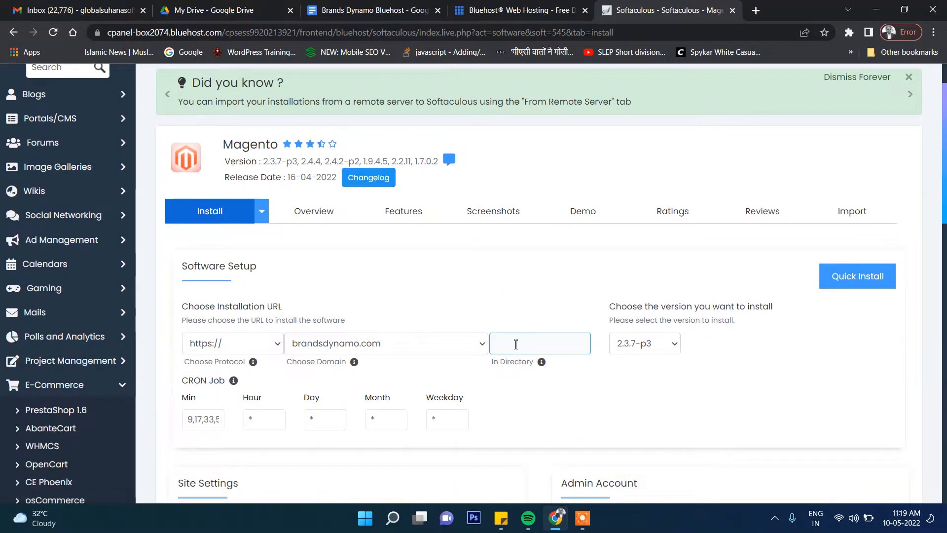
{"action": "scroll", "coordinate": [529, 337], "scroll_direction": "down", "scroll_amount": 1}
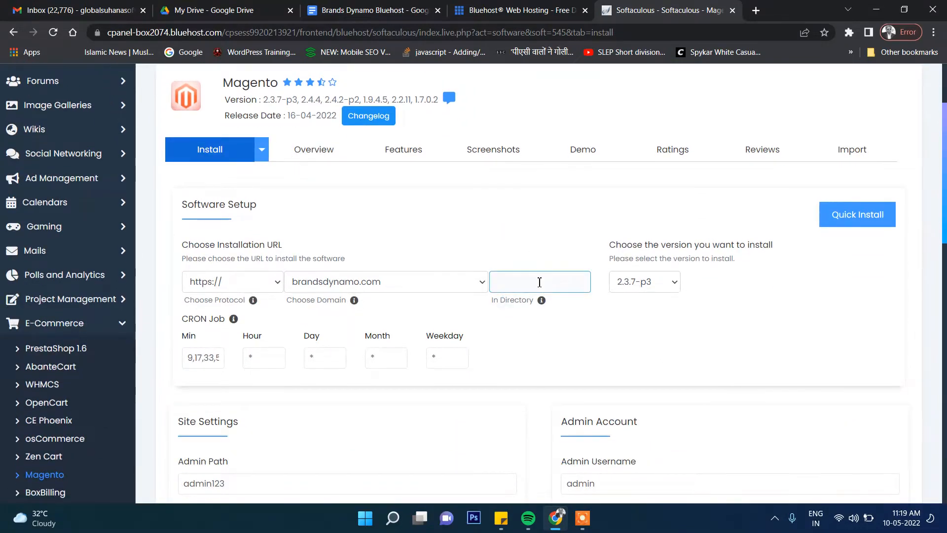
{"action": "left_click", "coordinate": [540, 282]}
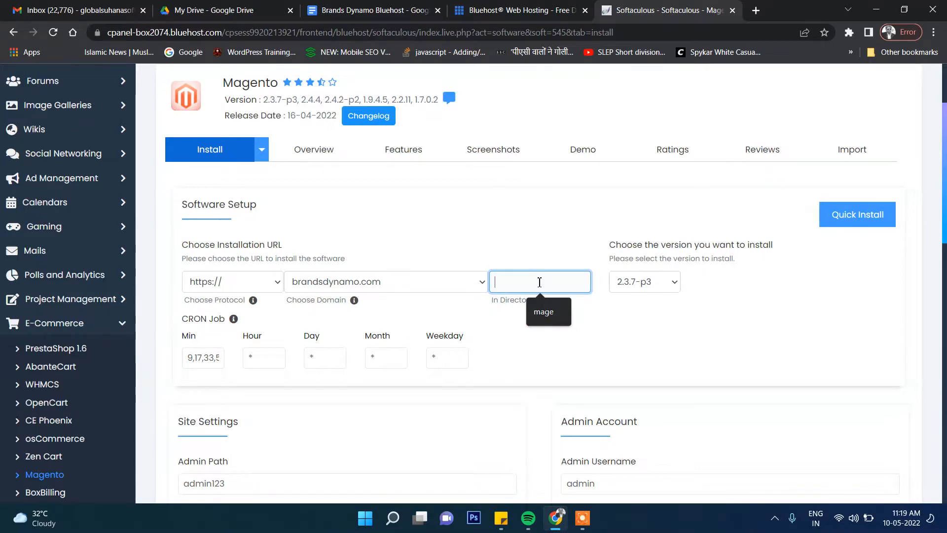
{"action": "type", "text": "mg2"}
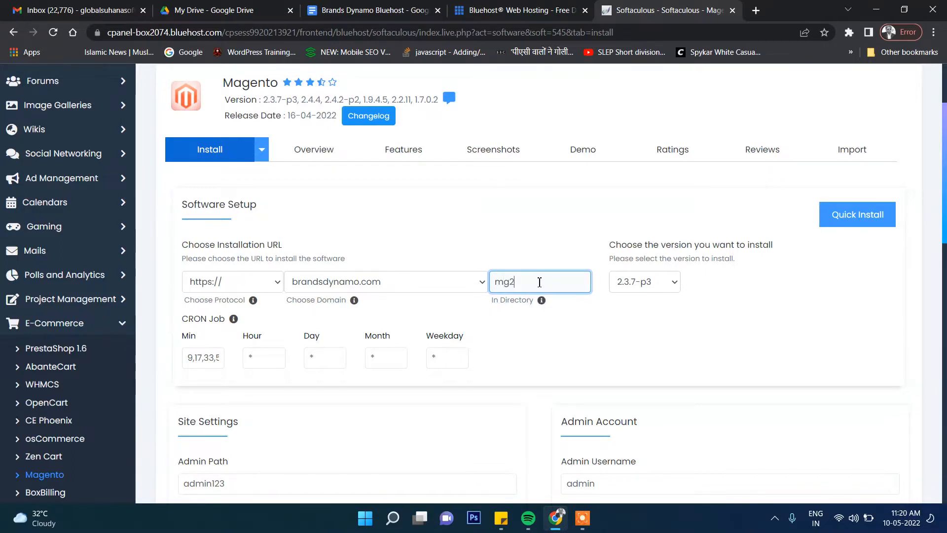
Try Magento version 2.4.4 as the version to install
{"action": "scroll", "coordinate": [788, 322], "scroll_direction": "down", "scroll_amount": 1}
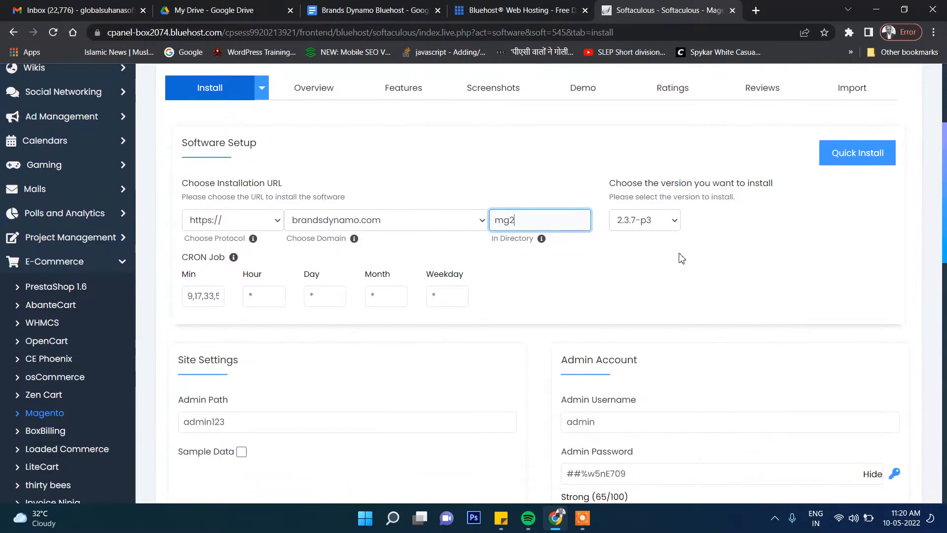
{"action": "left_click", "coordinate": [663, 221]}
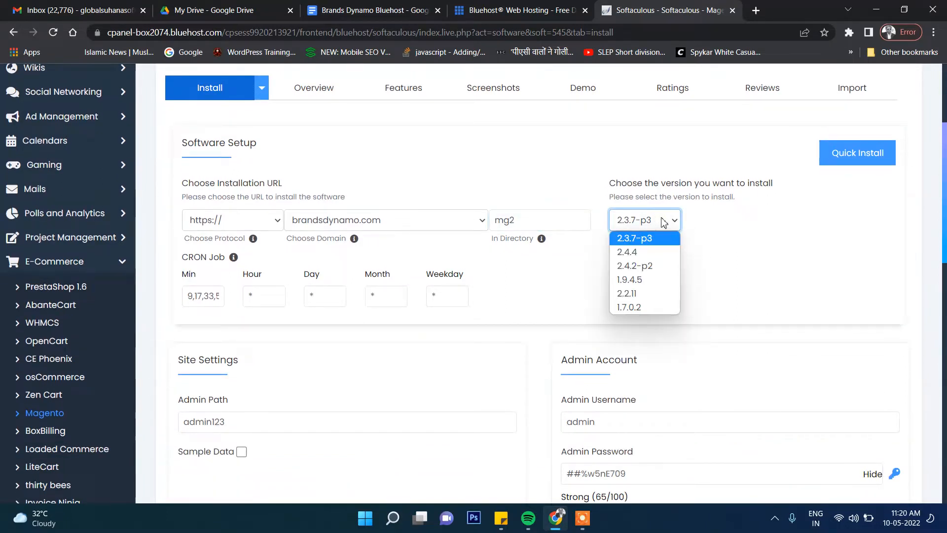
{"action": "left_click", "coordinate": [649, 253]}
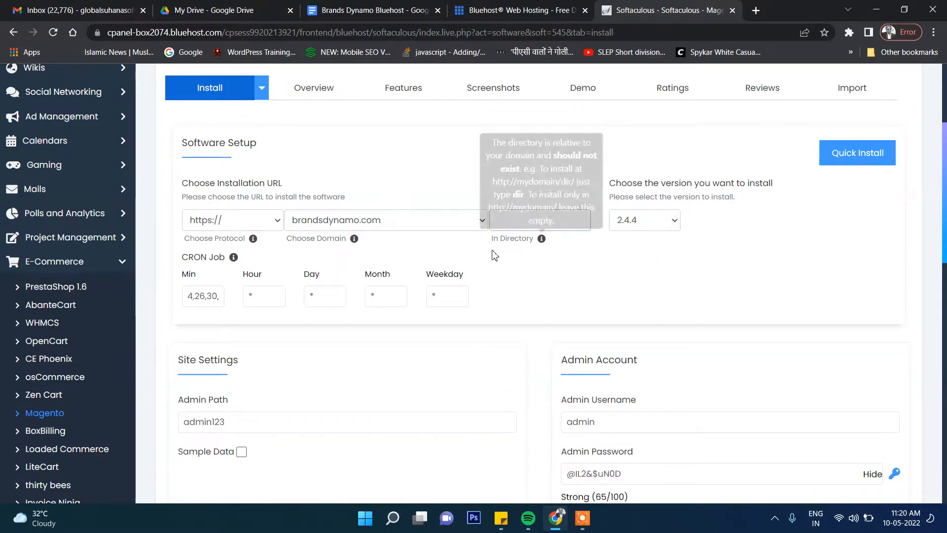
{"action": "left_click", "coordinate": [530, 220]}
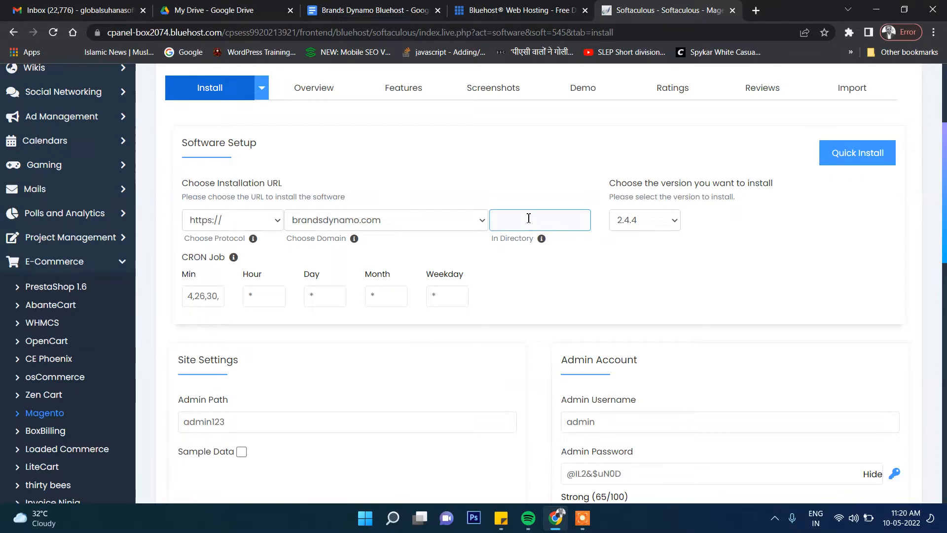
Select Magento version 2.3.7-p3 and set the installation directory to mg2
{"action": "left_click", "coordinate": [636, 225]}
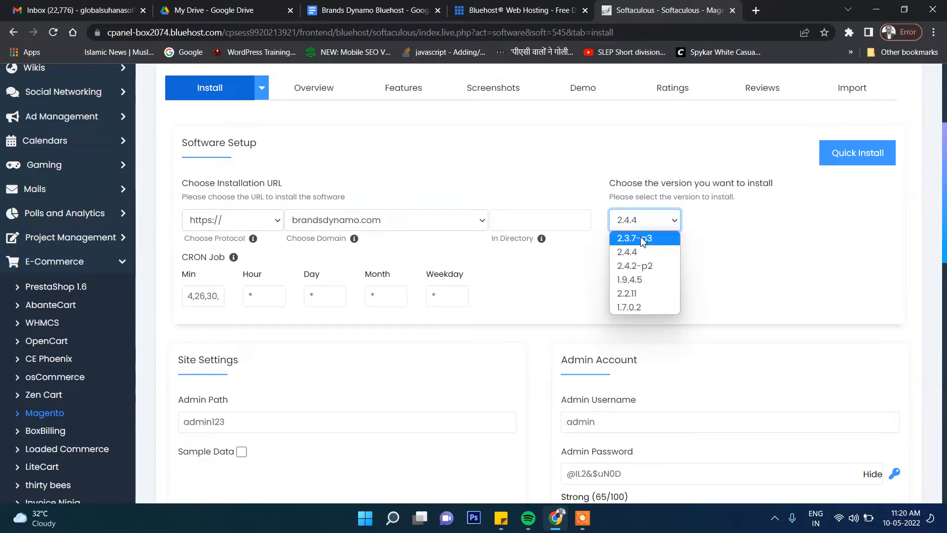
{"action": "left_click", "coordinate": [641, 239]}
{"action": "left_click", "coordinate": [528, 221]}
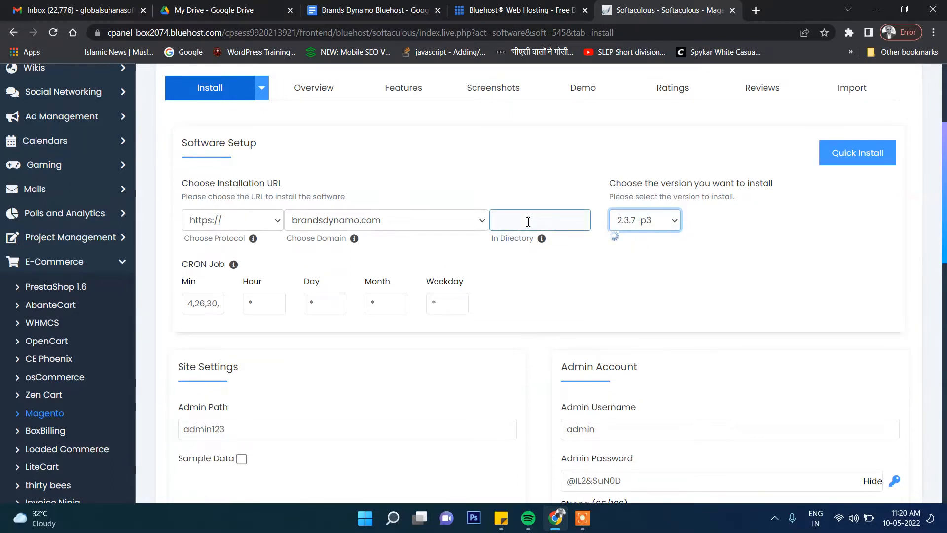
{"action": "type", "text": "m"}
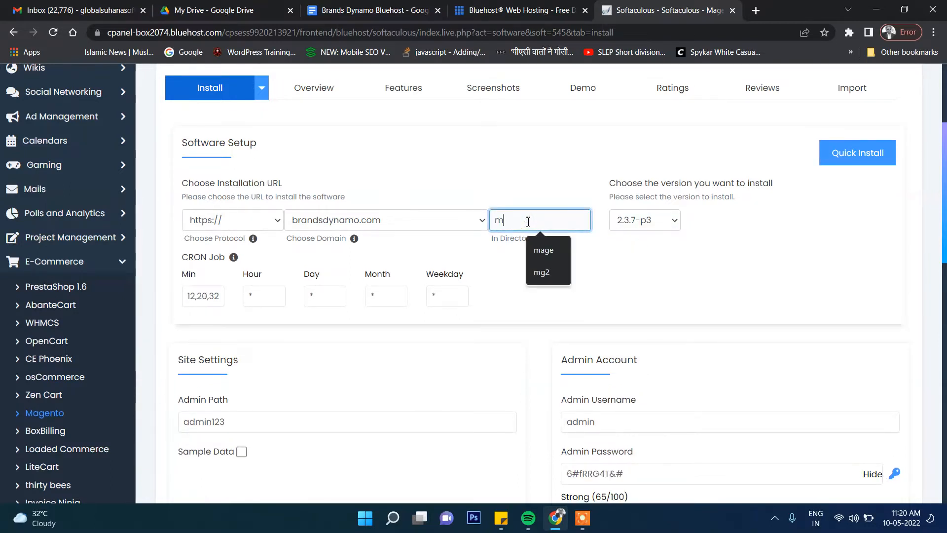
{"action": "type", "text": "g2"}
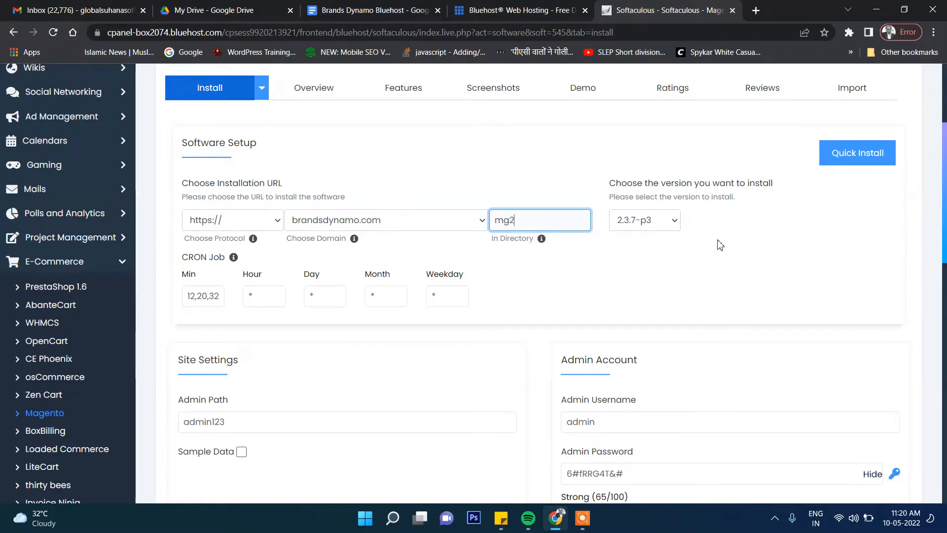
Replace the generated admin password with a custom one in the Admin Account settings
{"action": "scroll", "coordinate": [317, 345], "scroll_direction": "down", "scroll_amount": 4}
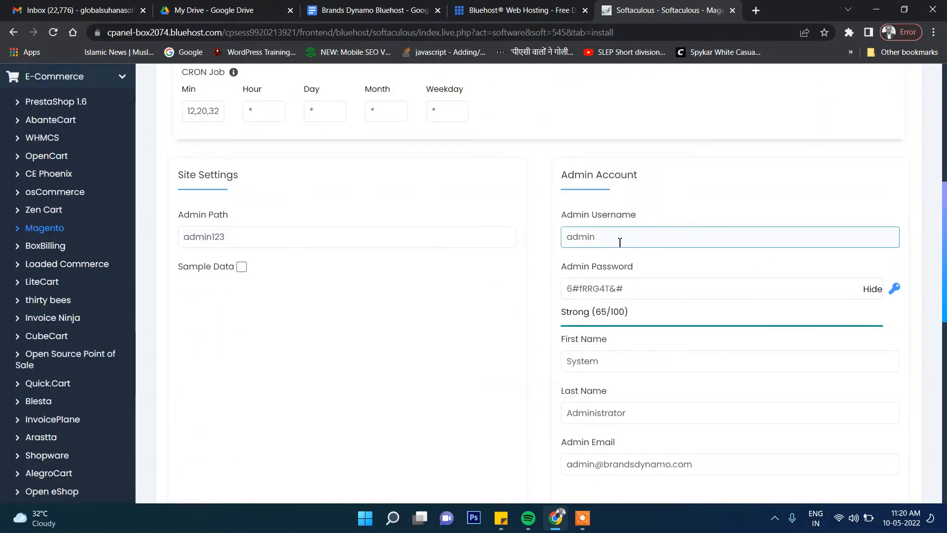
{"action": "left_click", "coordinate": [660, 288]}
{"action": "left_click_drag", "start_coordinate": [652, 289], "coordinate": [512, 292]}
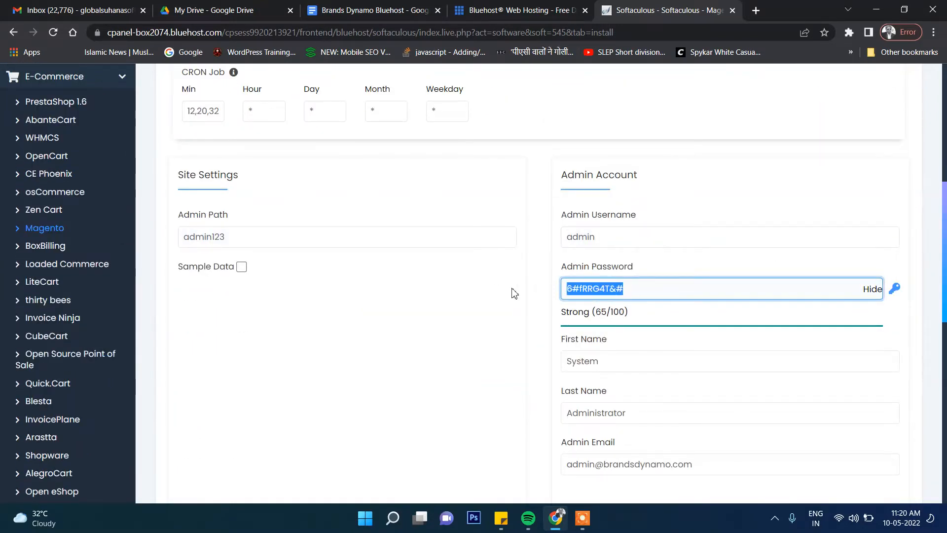
{"action": "type", "text": "admin123"}
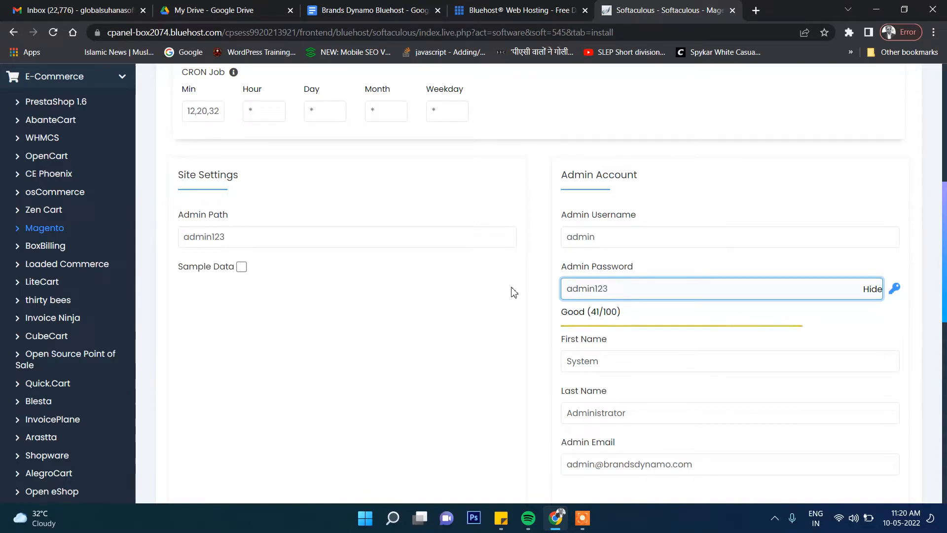
{"action": "left_click", "coordinate": [526, 277]}
{"action": "scroll", "coordinate": [527, 279], "scroll_direction": "down", "scroll_amount": 1}
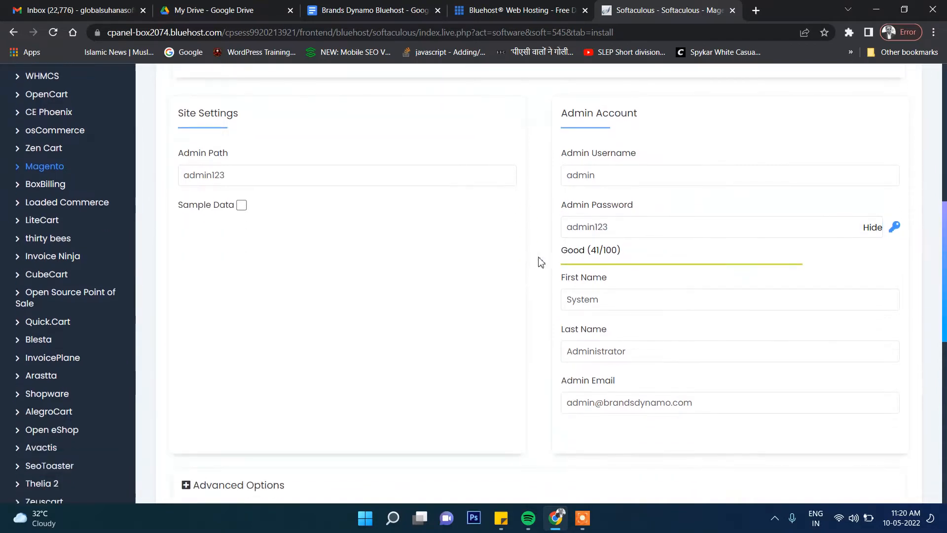
{"action": "left_click", "coordinate": [636, 222]}
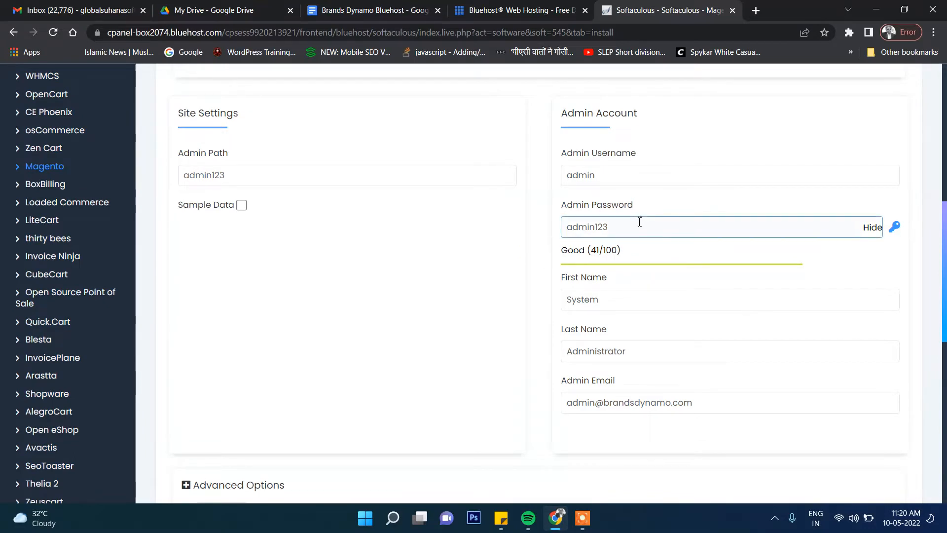
{"action": "double_click", "coordinate": [635, 222]}
{"action": "left_click", "coordinate": [518, 235]}
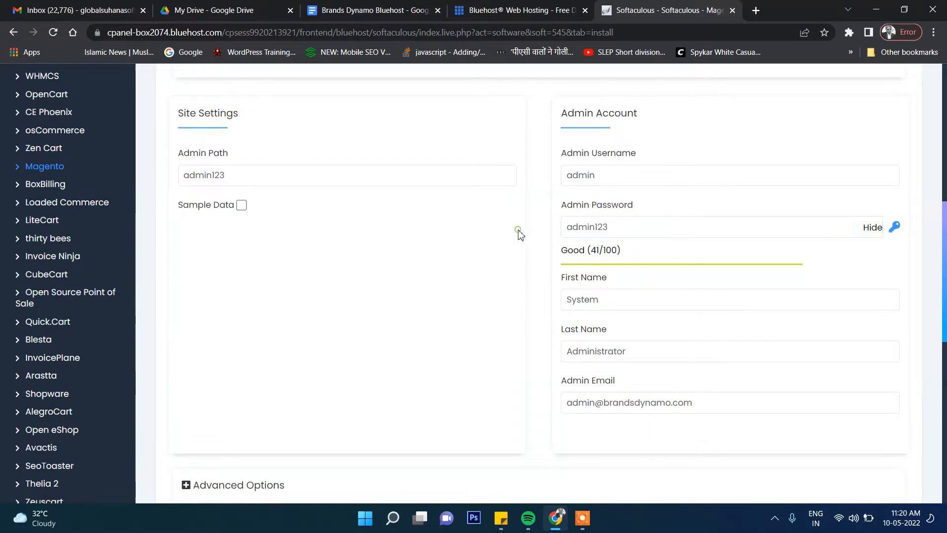
{"action": "left_click", "coordinate": [641, 233]}
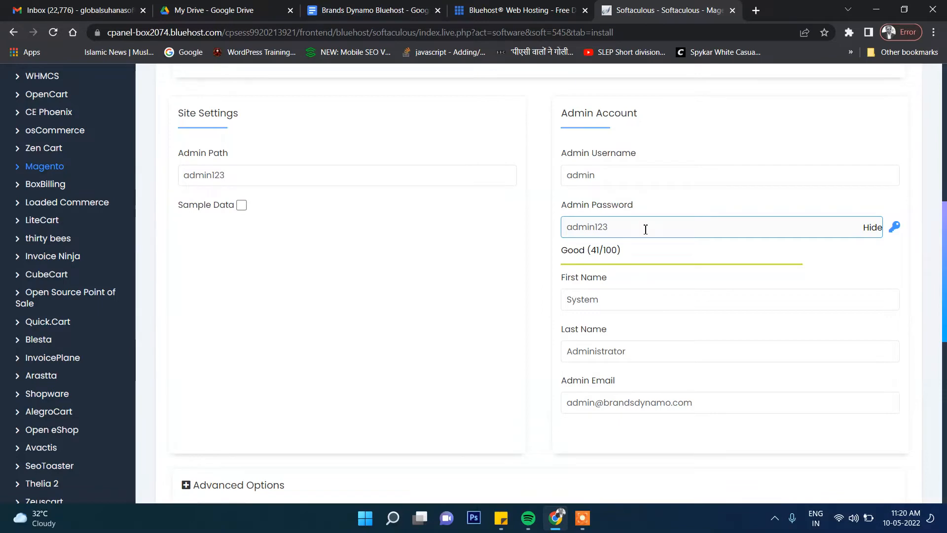
Replace the default admin e-mail with the administrator's own e-mail address in the Admin Account settings
{"action": "scroll", "coordinate": [645, 229], "scroll_direction": "down", "scroll_amount": 3}
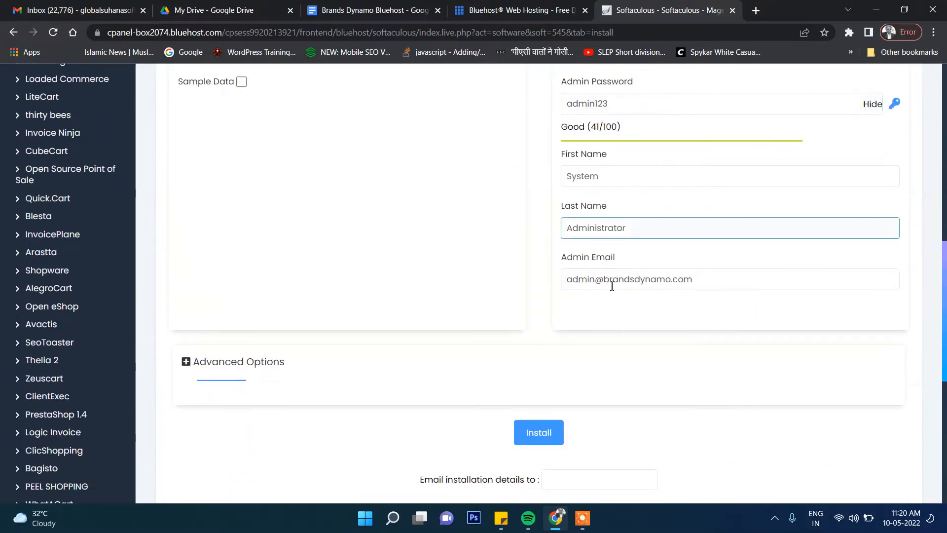
{"action": "scroll", "coordinate": [607, 305], "scroll_direction": "down", "scroll_amount": 2}
{"action": "scroll", "coordinate": [634, 300], "scroll_direction": "up", "scroll_amount": 2}
{"action": "left_click_drag", "start_coordinate": [720, 279], "coordinate": [446, 288]}
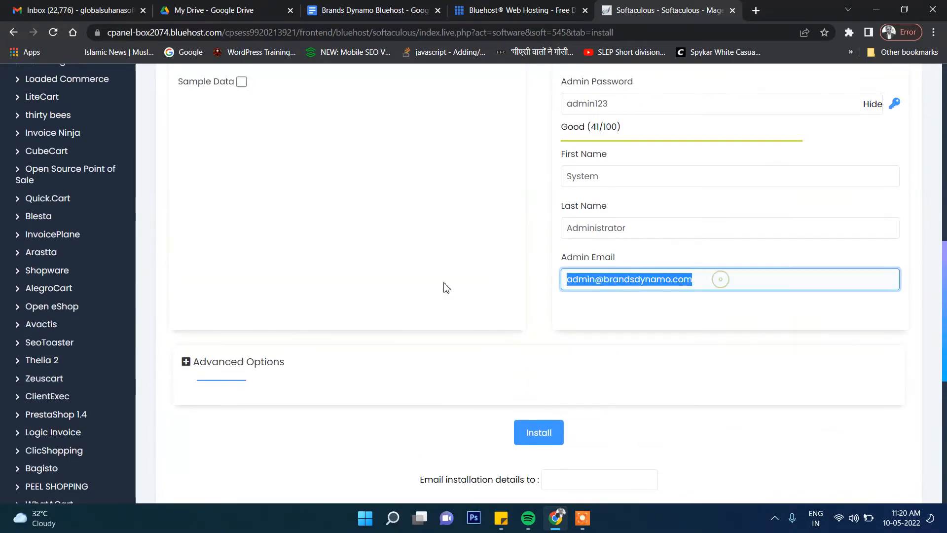
{"action": "left_click", "coordinate": [661, 311]}
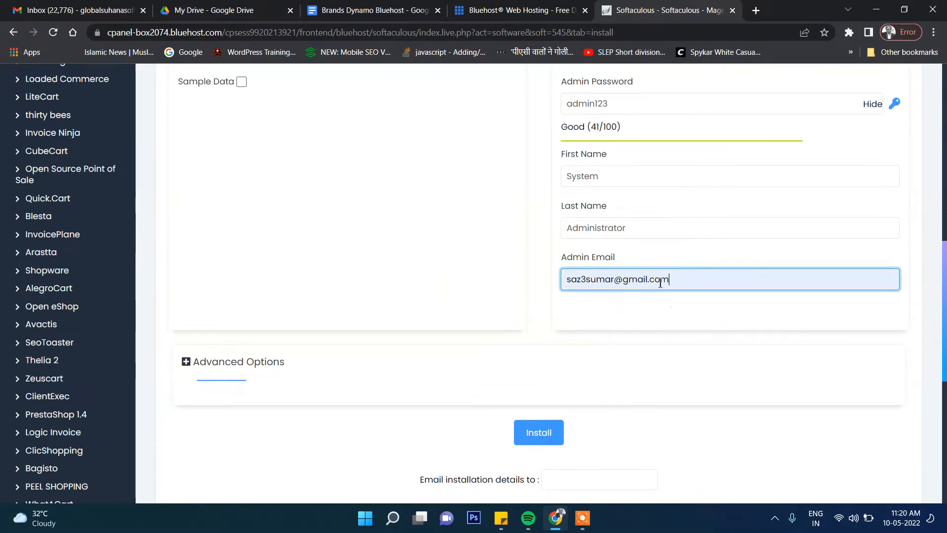
Copy the admin e-mail address into the field for e-mailing the installation details
{"action": "triple_click", "coordinate": [668, 281]}
{"action": "key", "text": "ctrl+c"}
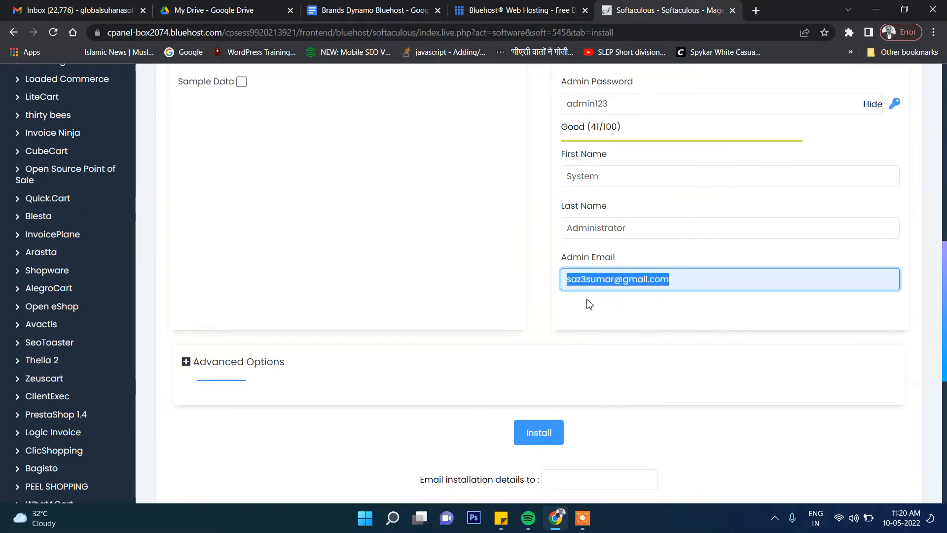
{"action": "left_click", "coordinate": [499, 248]}
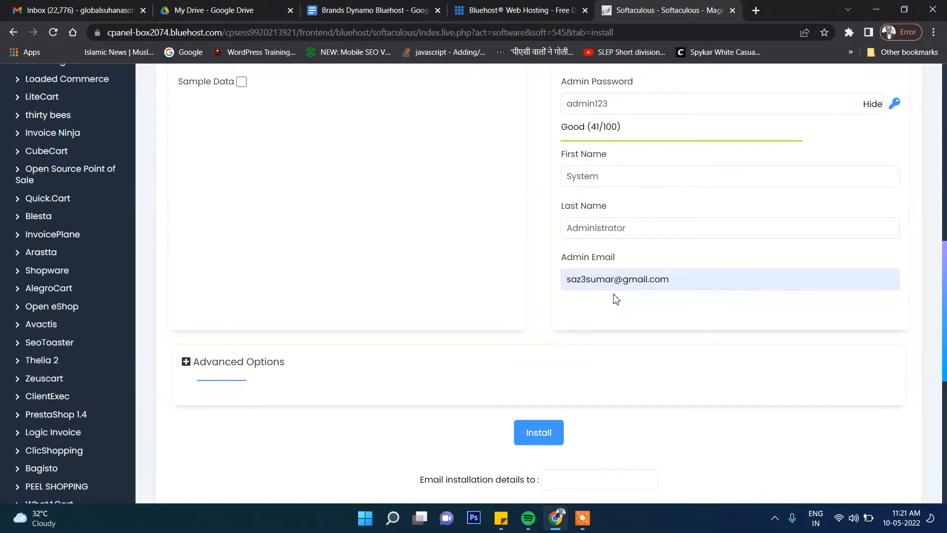
{"action": "scroll", "coordinate": [616, 296], "scroll_direction": "down", "scroll_amount": 1}
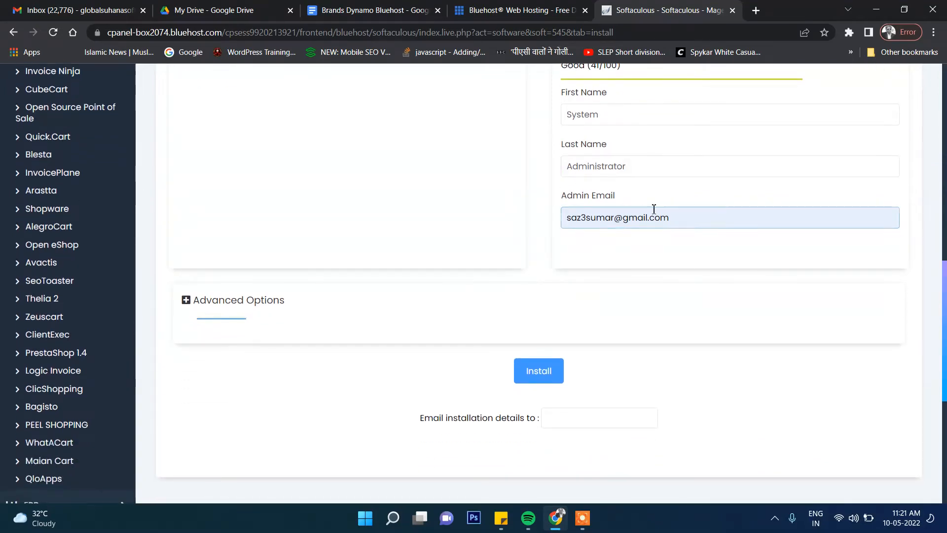
{"action": "left_click", "coordinate": [682, 219]}
{"action": "scroll", "coordinate": [685, 220], "scroll_direction": "down", "scroll_amount": 1}
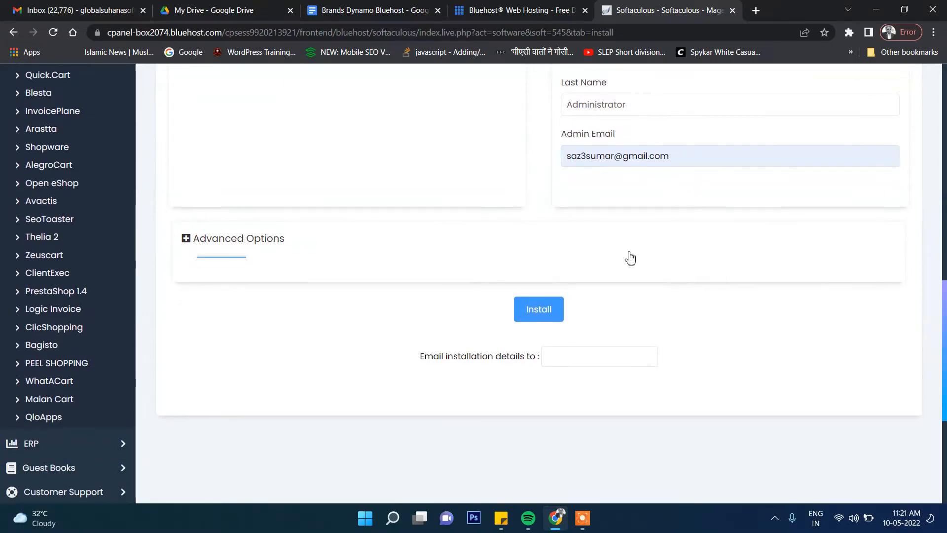
{"action": "left_click", "coordinate": [594, 363]}
{"action": "key", "text": "ctrl+v"}
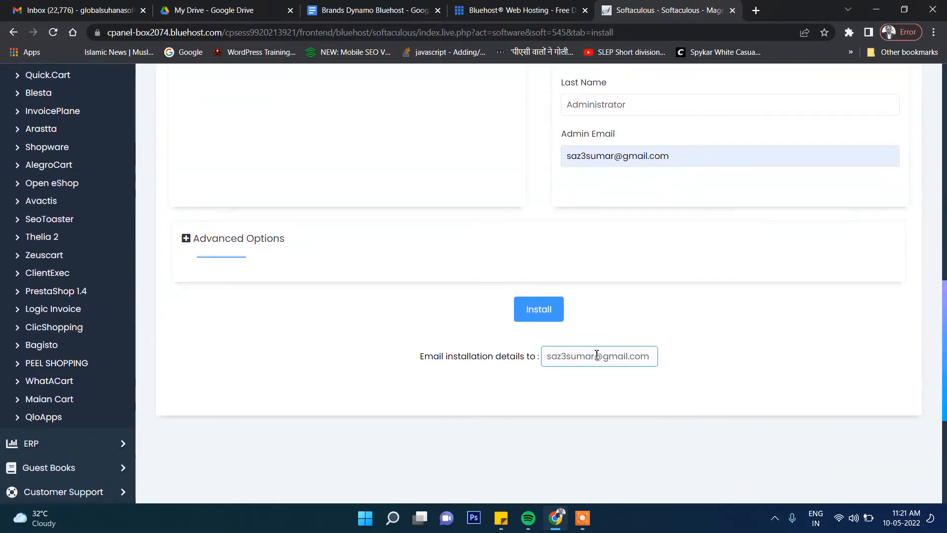
Set the Admin Path to admin and enable Sample Data in the Site Settings
{"action": "scroll", "coordinate": [597, 354], "scroll_direction": "up", "scroll_amount": 6}
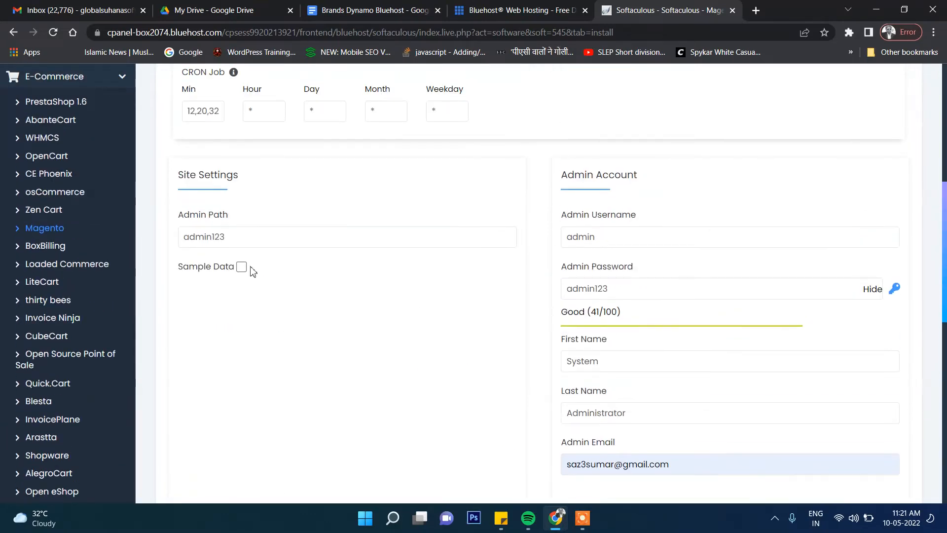
{"action": "left_click_drag", "start_coordinate": [256, 237], "coordinate": [153, 245]}
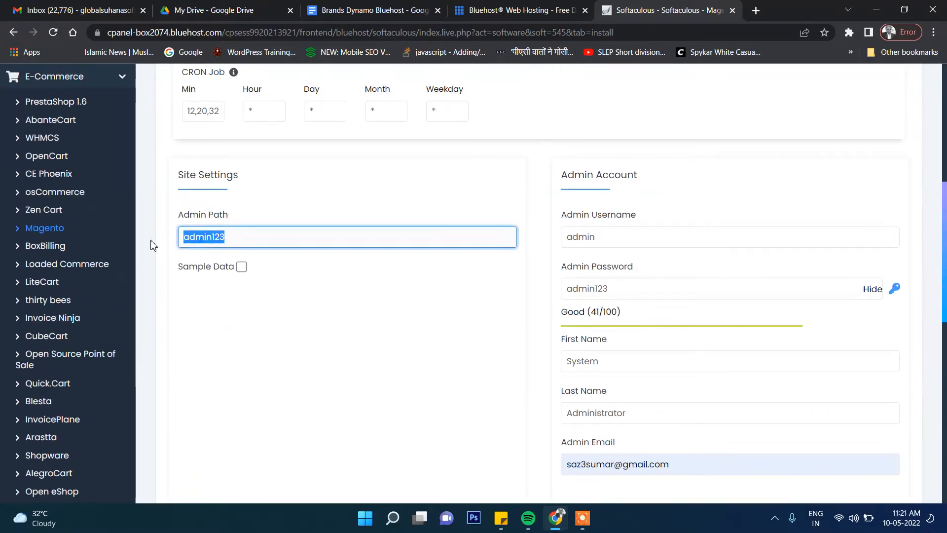
{"action": "type", "text": "admin"}
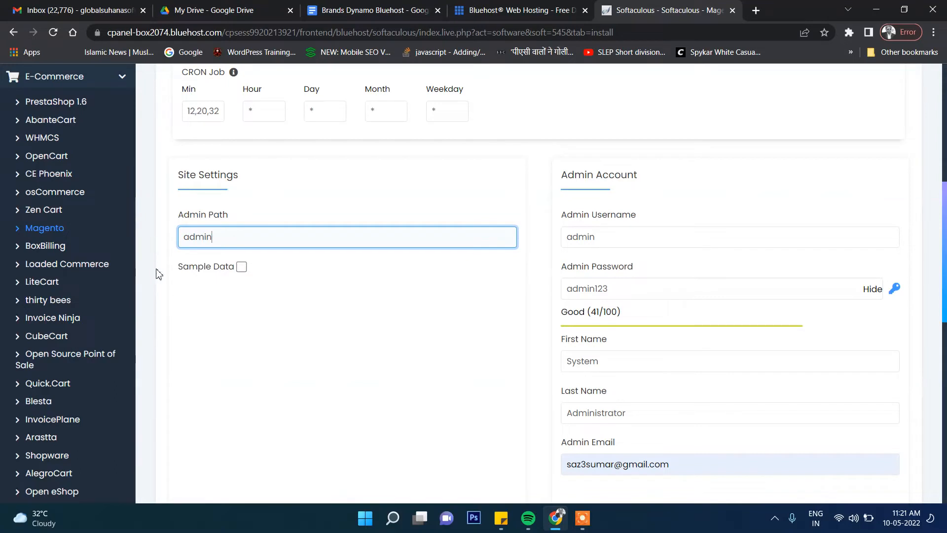
{"action": "left_click", "coordinate": [157, 172]}
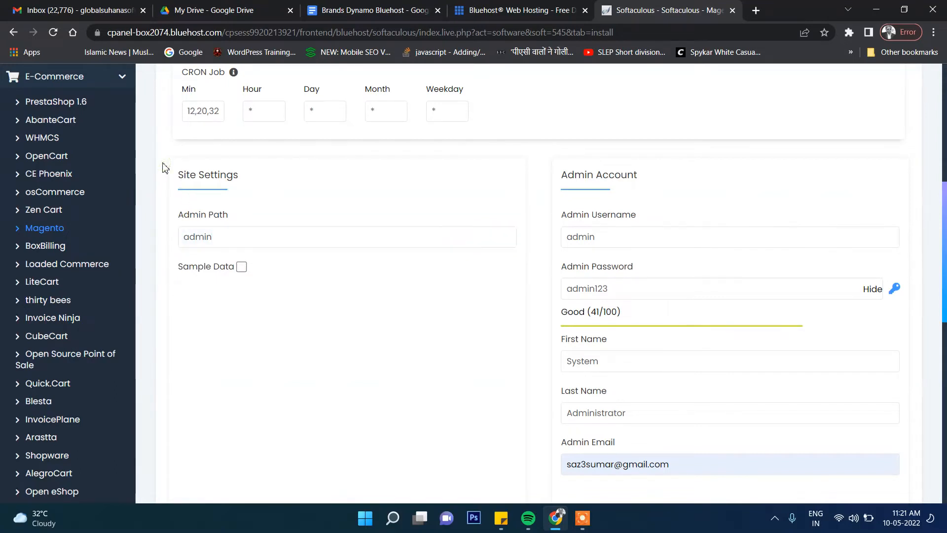
{"action": "left_click", "coordinate": [242, 269]}
Review the Magento installation form and start the installation
{"action": "scroll", "coordinate": [296, 295], "scroll_direction": "down", "scroll_amount": 1}
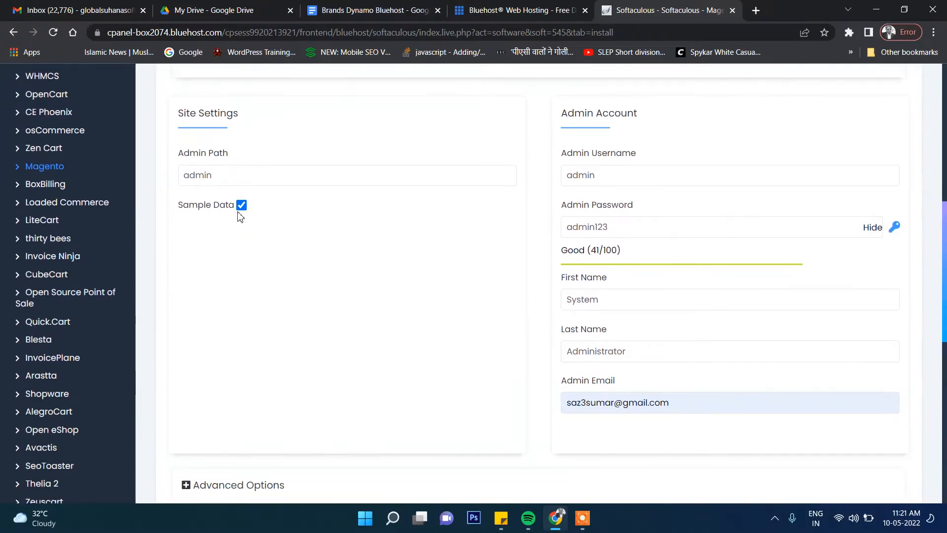
{"action": "scroll", "coordinate": [260, 211], "scroll_direction": "down", "scroll_amount": 6}
{"action": "scroll", "coordinate": [262, 213], "scroll_direction": "up", "scroll_amount": 10}
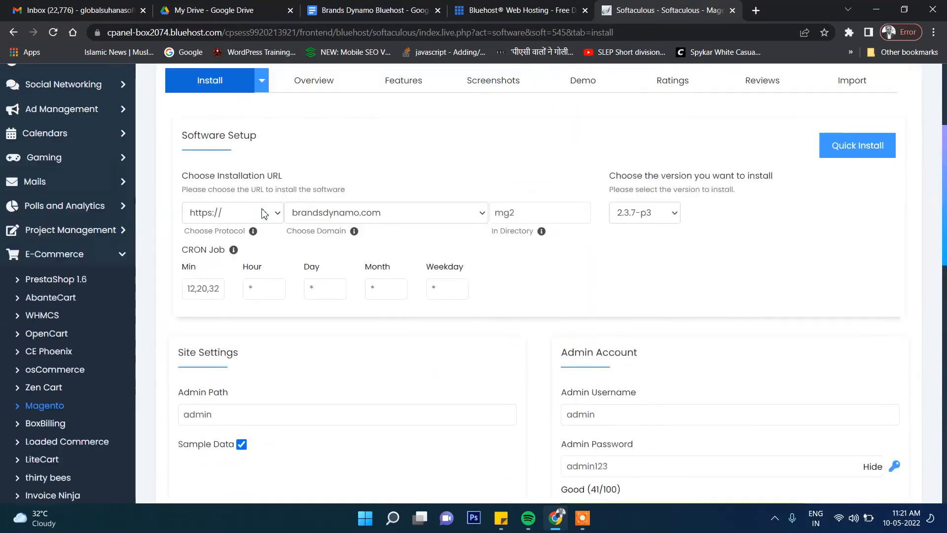
{"action": "scroll", "coordinate": [263, 213], "scroll_direction": "up", "scroll_amount": 3}
{"action": "scroll", "coordinate": [793, 290], "scroll_direction": "down", "scroll_amount": 14}
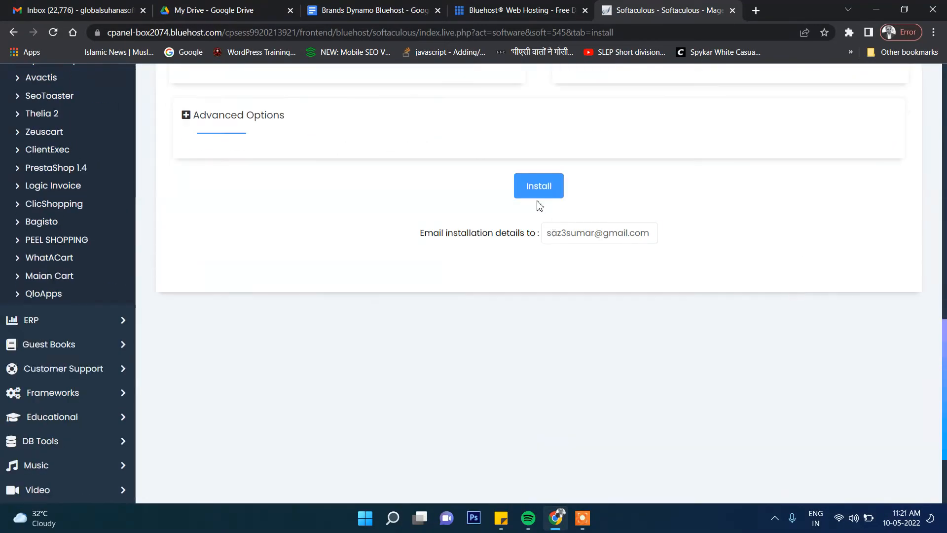
{"action": "left_click", "coordinate": [539, 186]}
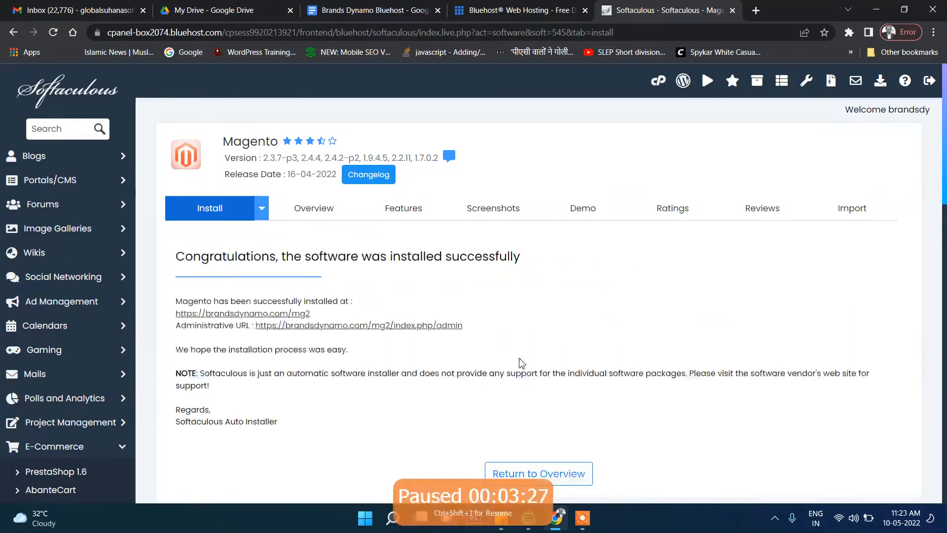
Open the installed store's URL and its administrative URL in separate new browser tabs
{"action": "scroll", "coordinate": [460, 394], "scroll_direction": "down", "scroll_amount": 2}
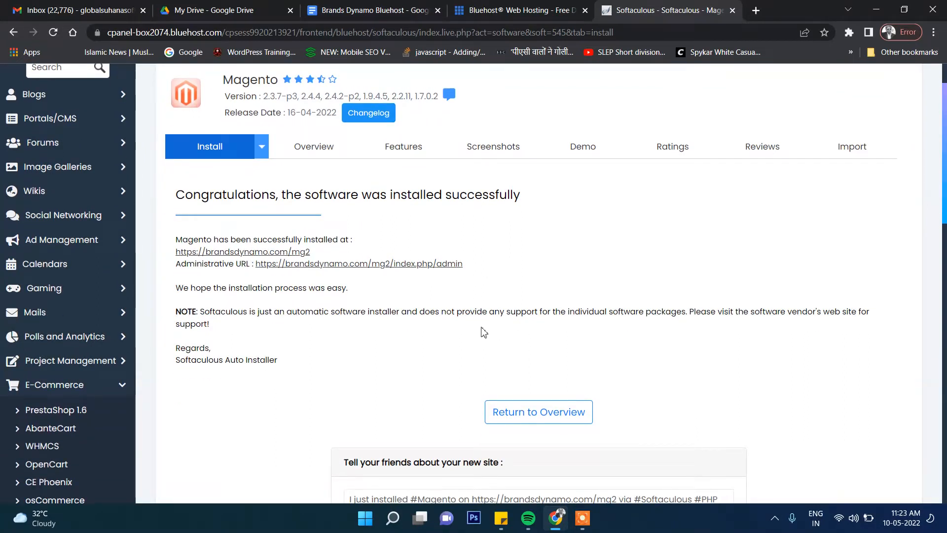
{"action": "right_click", "coordinate": [274, 252]}
{"action": "left_click", "coordinate": [318, 266]}
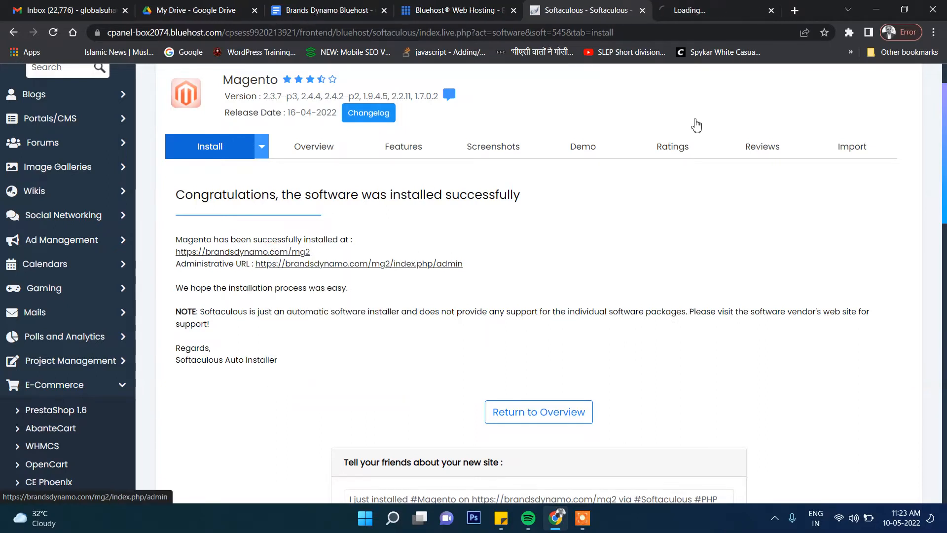
{"action": "right_click", "coordinate": [368, 266]}
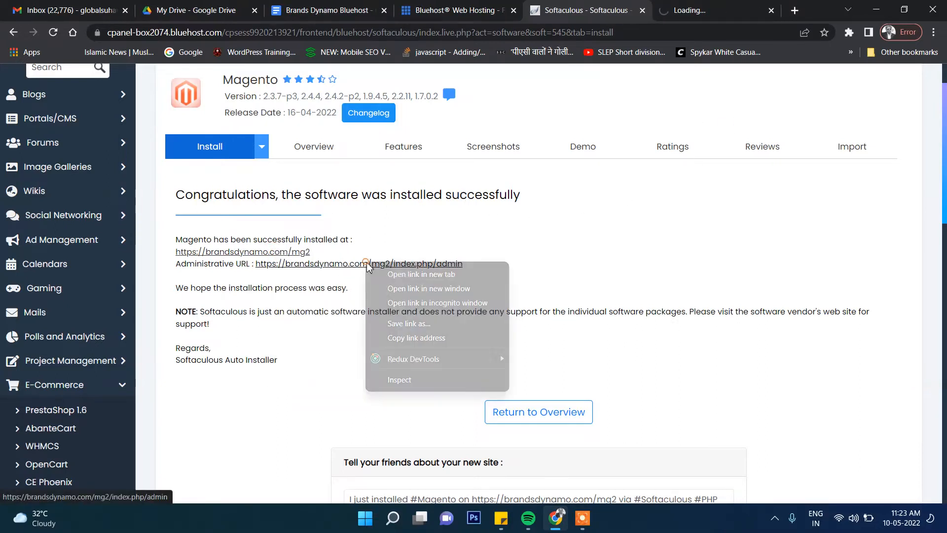
{"action": "left_click", "coordinate": [392, 273]}
Examine the new Magento storefront's home page from the header banner down to the footer
{"action": "left_click", "coordinate": [623, 7]}
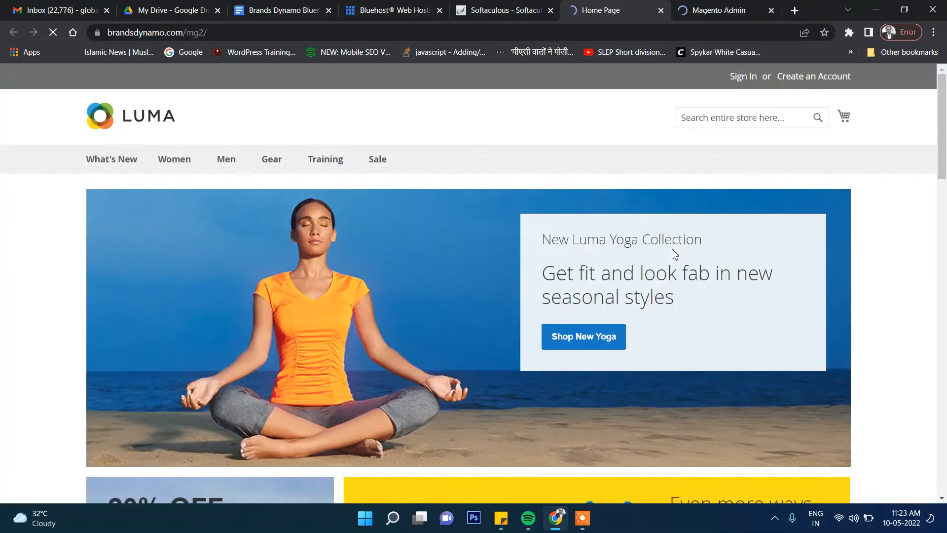
{"action": "scroll", "coordinate": [569, 298], "scroll_direction": "down", "scroll_amount": 20}
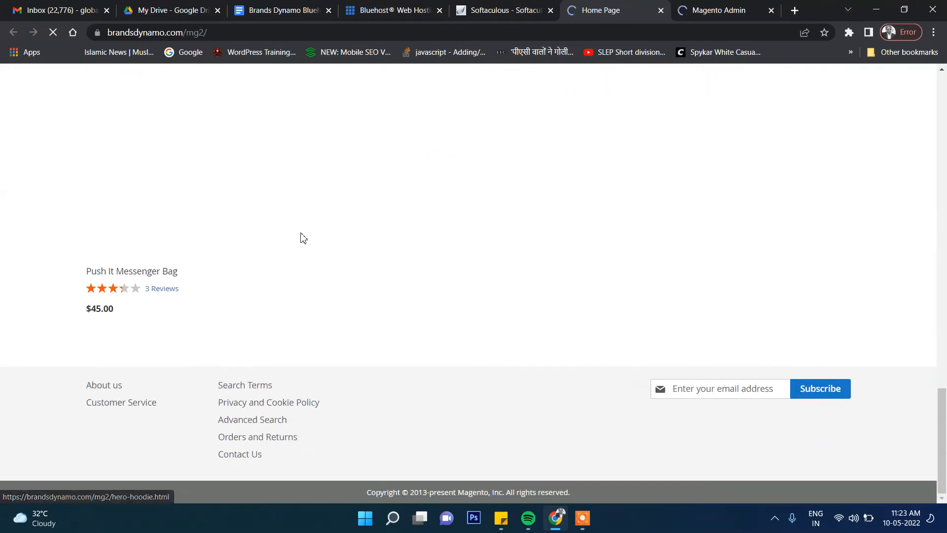
{"action": "scroll", "coordinate": [291, 234], "scroll_direction": "up", "scroll_amount": 4}
{"action": "scroll", "coordinate": [270, 239], "scroll_direction": "up", "scroll_amount": 15}
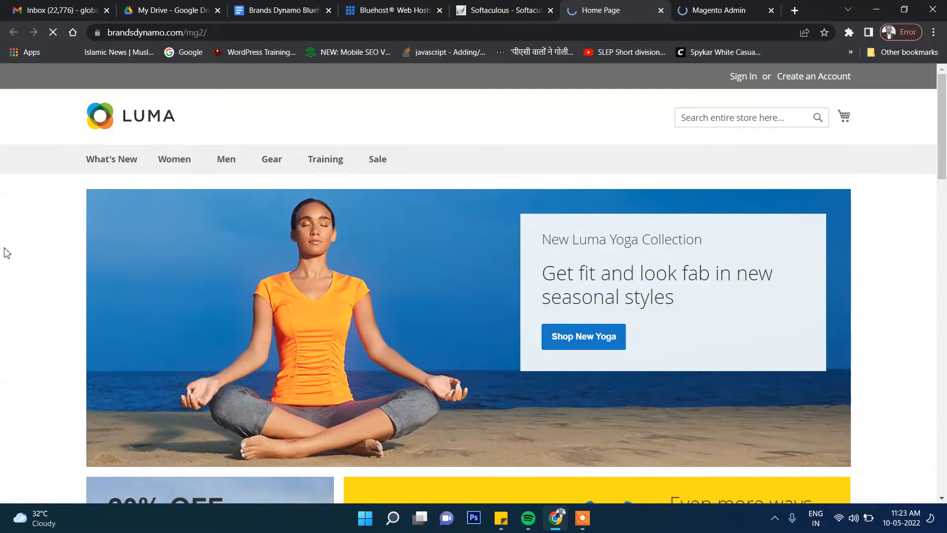
{"action": "scroll", "coordinate": [7, 253], "scroll_direction": "down", "scroll_amount": 15}
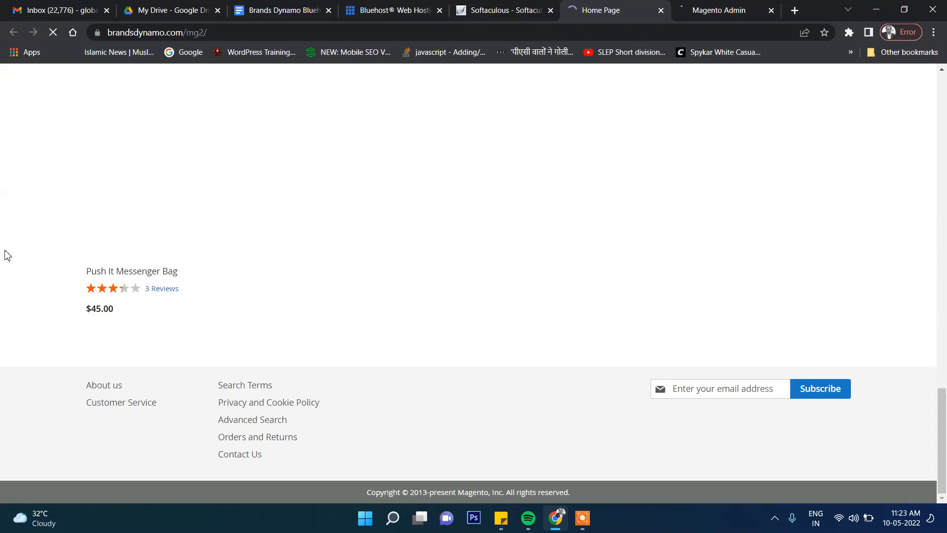
{"action": "scroll", "coordinate": [7, 253], "scroll_direction": "up", "scroll_amount": 15}
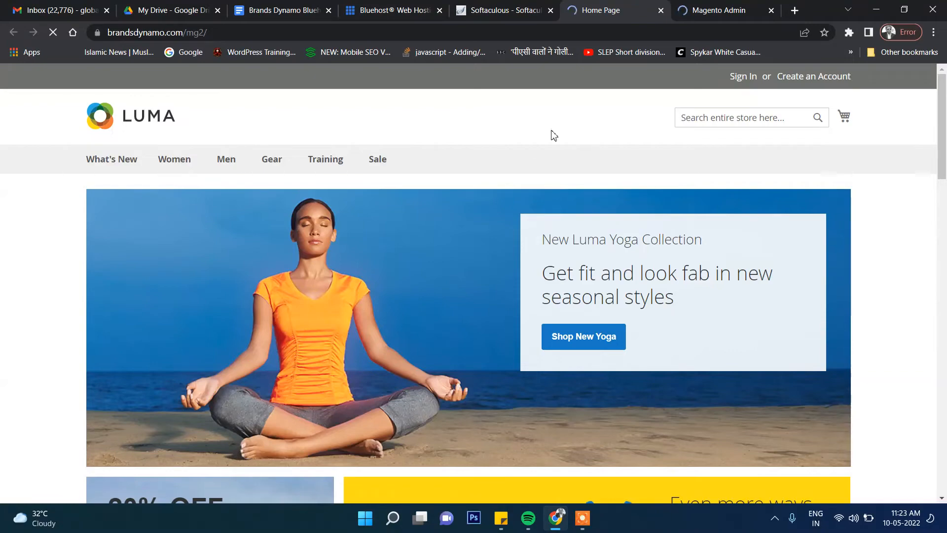
{"action": "scroll", "coordinate": [807, 214], "scroll_direction": "down", "scroll_amount": 15}
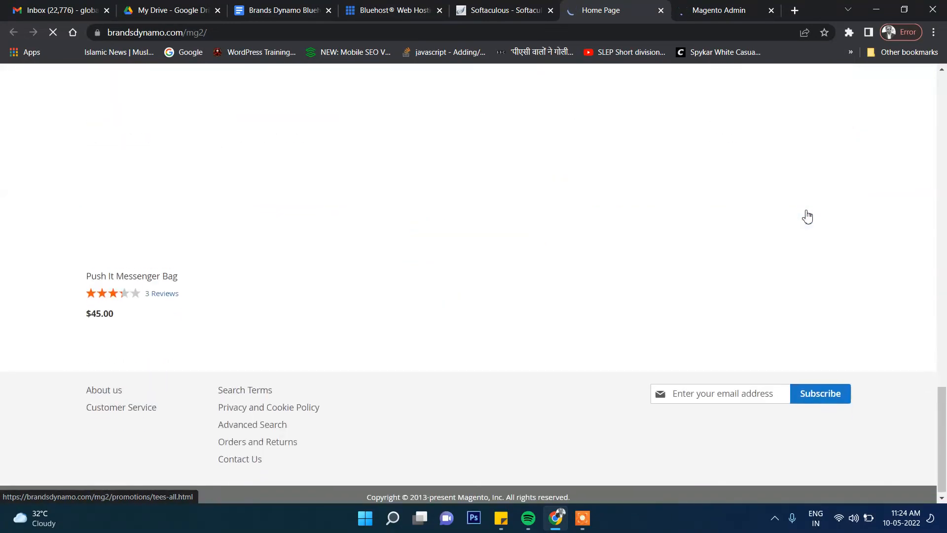
{"action": "scroll", "coordinate": [807, 215], "scroll_direction": "up", "scroll_amount": 13}
{"action": "scroll", "coordinate": [807, 215], "scroll_direction": "up", "scroll_amount": 3}
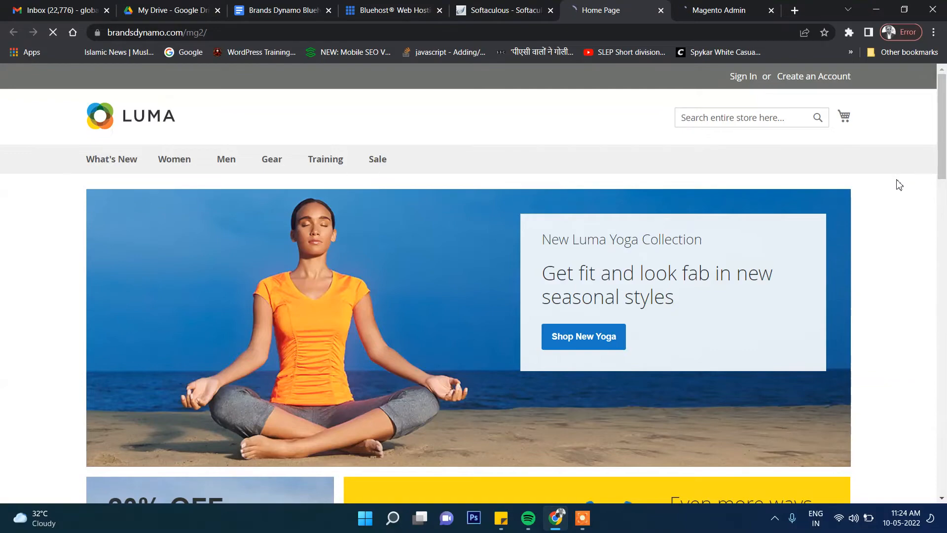
{"action": "scroll", "coordinate": [568, 137], "scroll_direction": "down", "scroll_amount": 15}
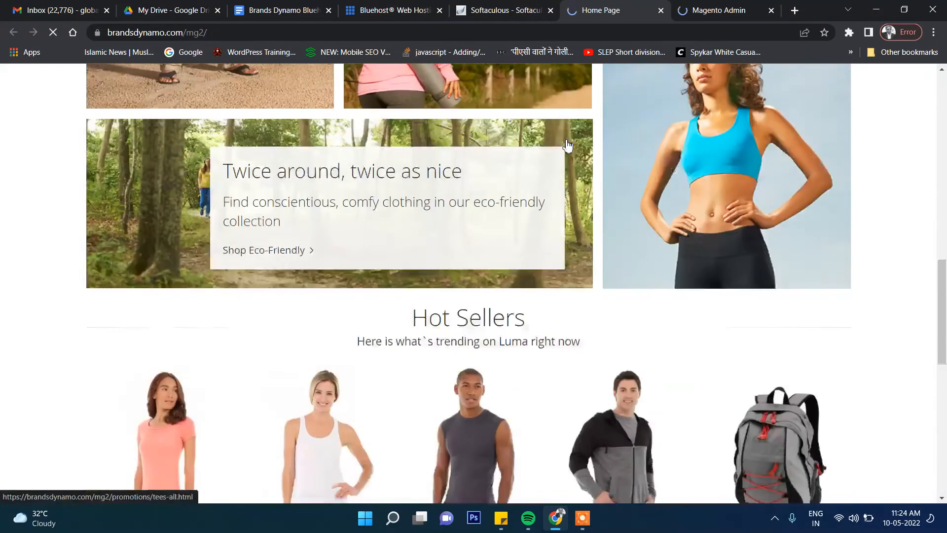
{"action": "scroll", "coordinate": [568, 146], "scroll_direction": "up", "scroll_amount": 15}
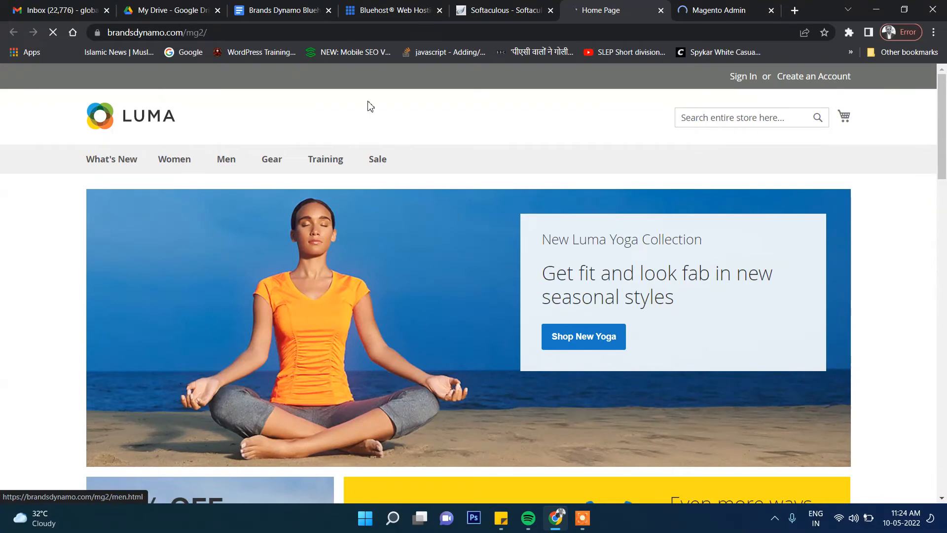
Sign in to the Magento admin as admin with the admin password, and dismiss the browser's password prompts
{"action": "left_click", "coordinate": [720, 9]}
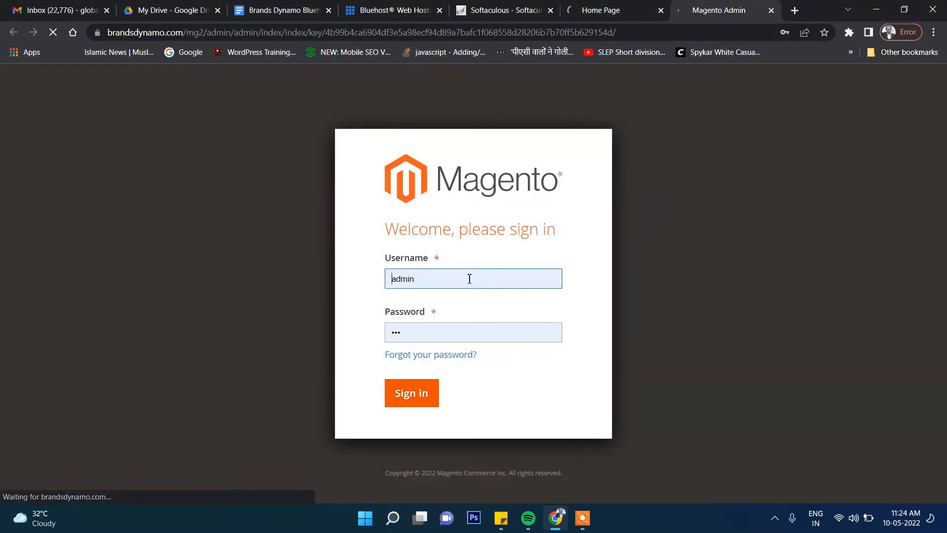
{"action": "key", "text": "Tab"}
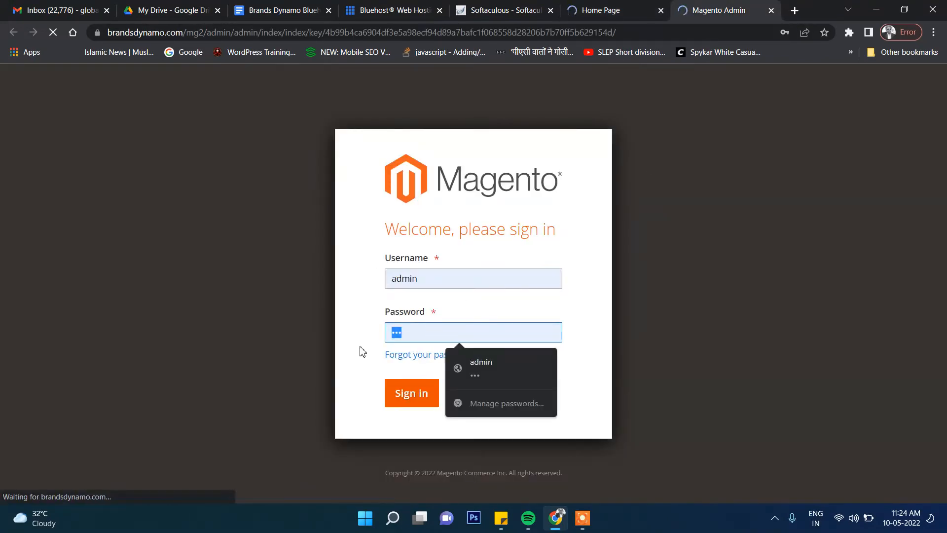
{"action": "type", "text": "ad"}
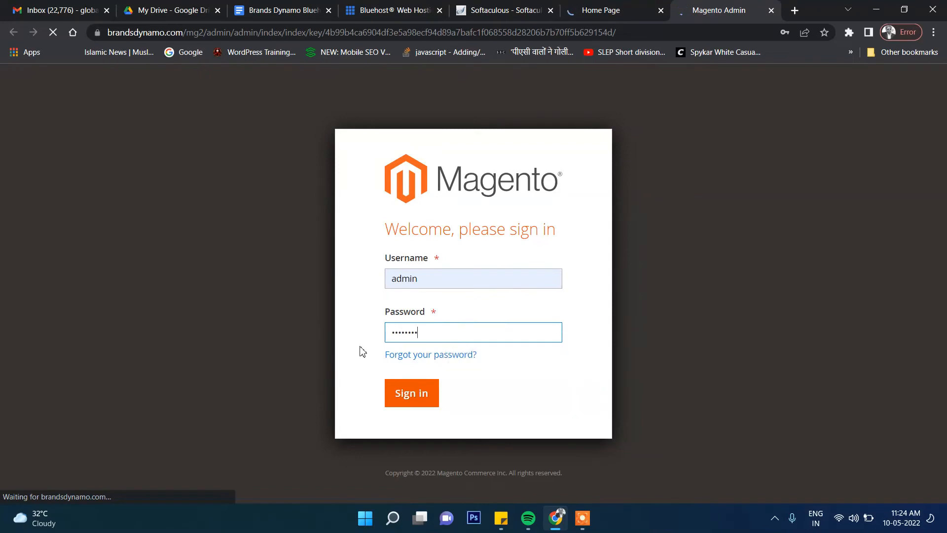
{"action": "left_click", "coordinate": [408, 406]}
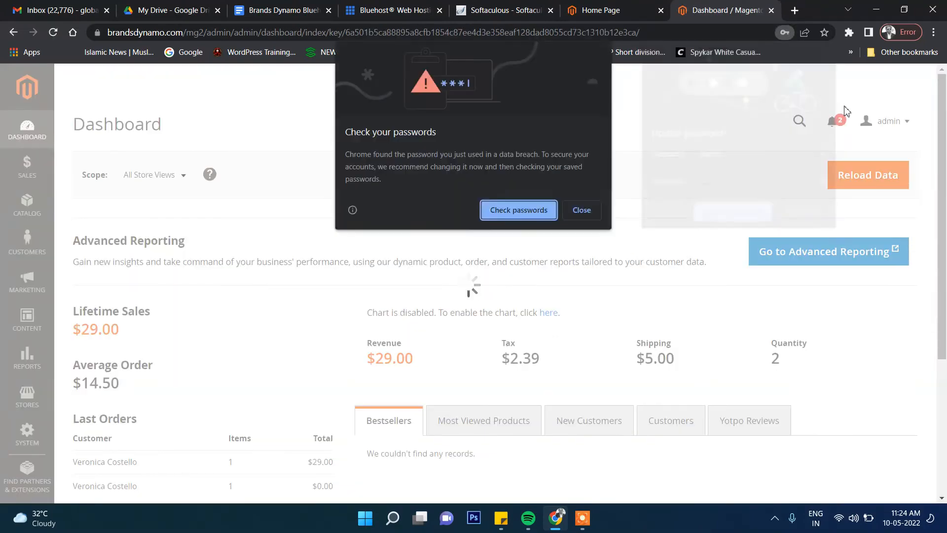
{"action": "left_click", "coordinate": [587, 212]}
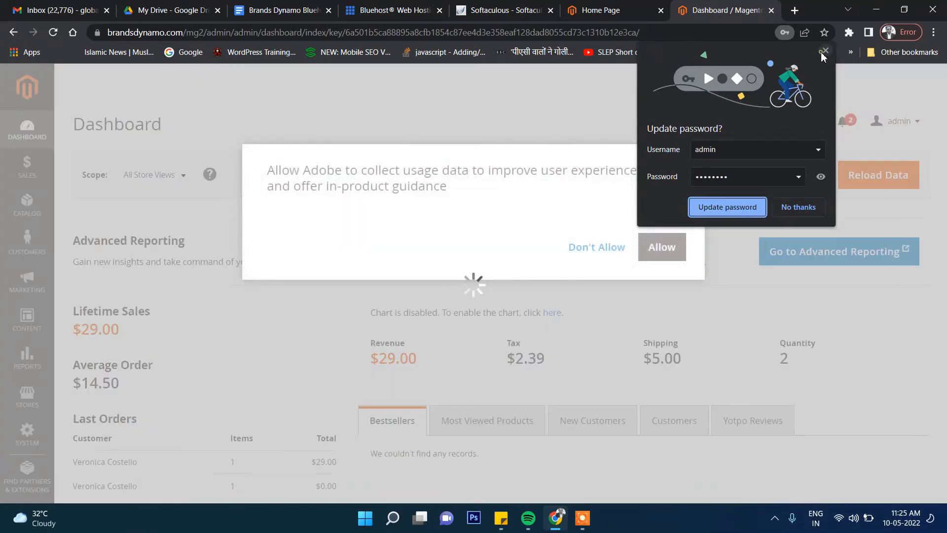
{"action": "left_click", "coordinate": [824, 51]}
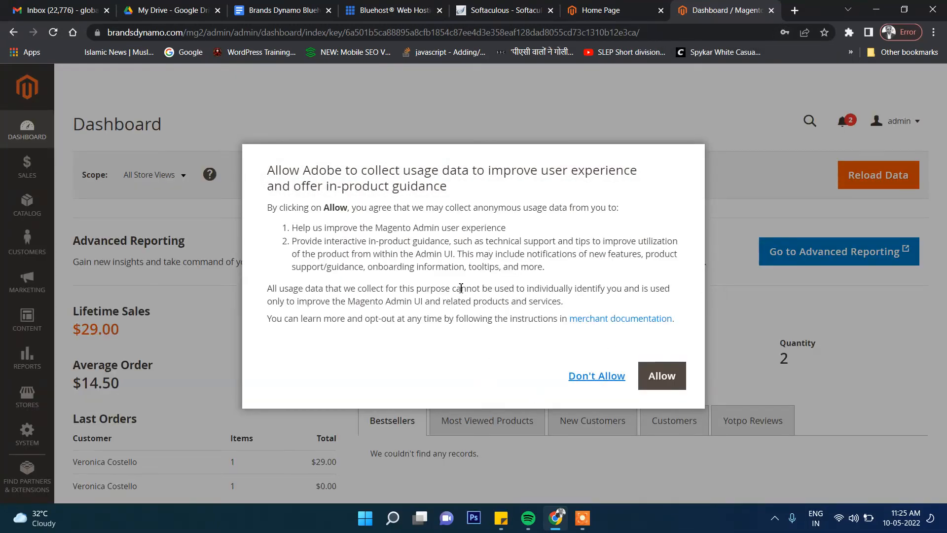
Read the Adobe usage data notice and decline the data collection
{"action": "left_click_drag", "start_coordinate": [401, 266], "coordinate": [471, 300]}
{"action": "left_click", "coordinate": [471, 301]}
{"action": "left_click_drag", "start_coordinate": [359, 266], "coordinate": [450, 289]}
{"action": "left_click", "coordinate": [450, 284]}
{"action": "left_click_drag", "start_coordinate": [398, 241], "coordinate": [450, 256]}
{"action": "left_click", "coordinate": [450, 257]}
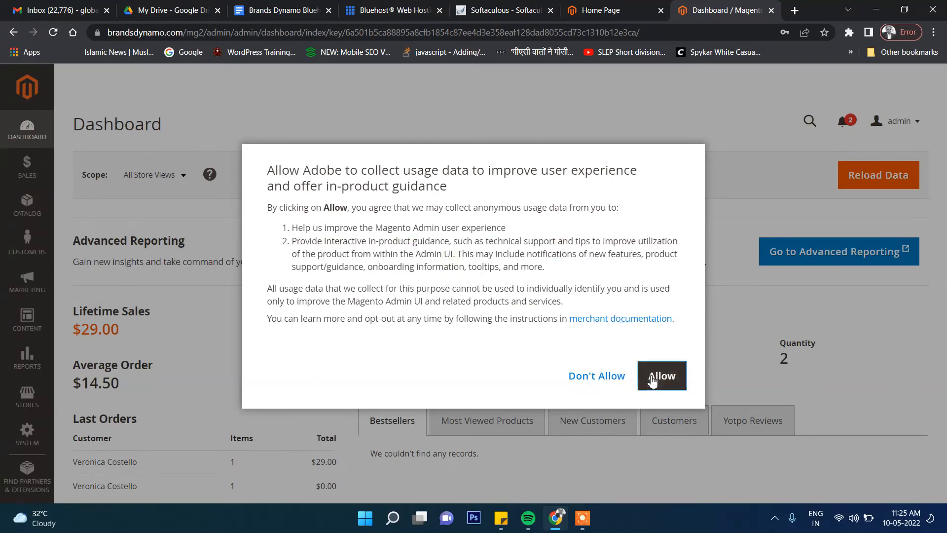
{"action": "left_click", "coordinate": [600, 385]}
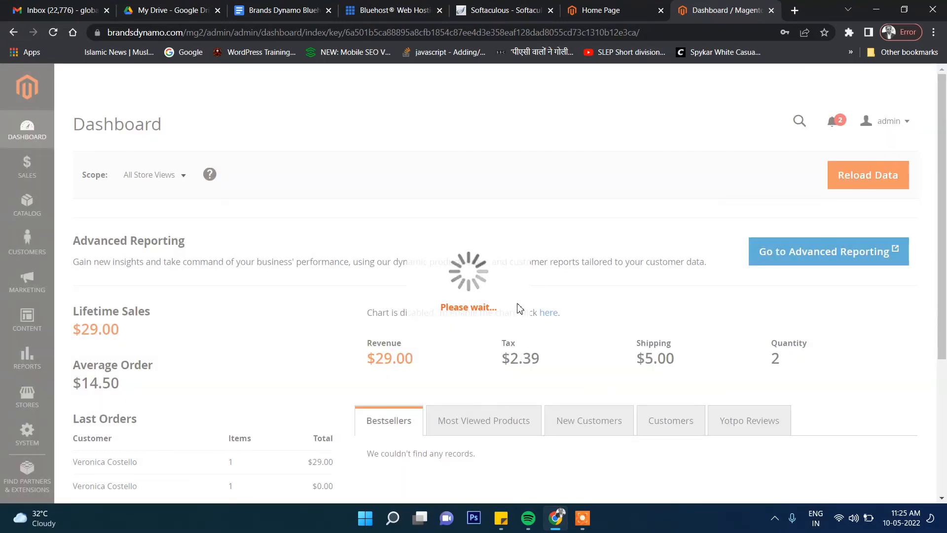
Look over the Magento admin dashboard, including its sales figures, last orders and footer
{"action": "scroll", "coordinate": [485, 307], "scroll_direction": "down", "scroll_amount": 4}
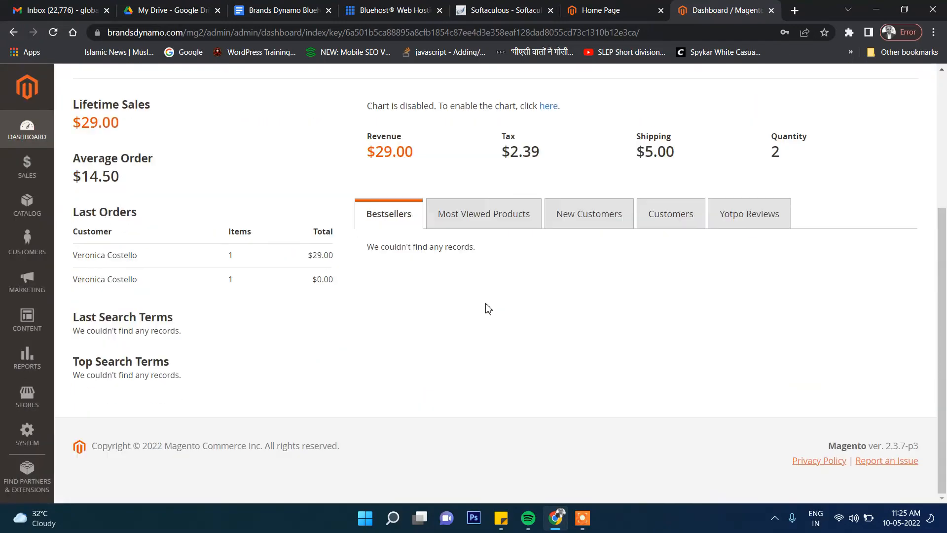
{"action": "scroll", "coordinate": [486, 308], "scroll_direction": "up", "scroll_amount": 4}
{"action": "left_click", "coordinate": [28, 136]}
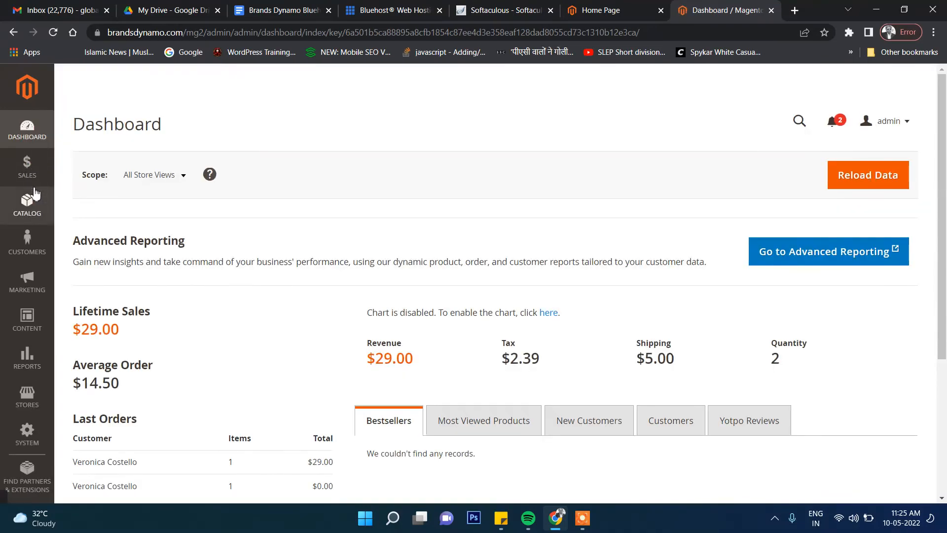
Look through the options offered under Content, Stores and System in the Magento admin
{"action": "left_click", "coordinate": [28, 325]}
{"action": "left_click", "coordinate": [38, 402]}
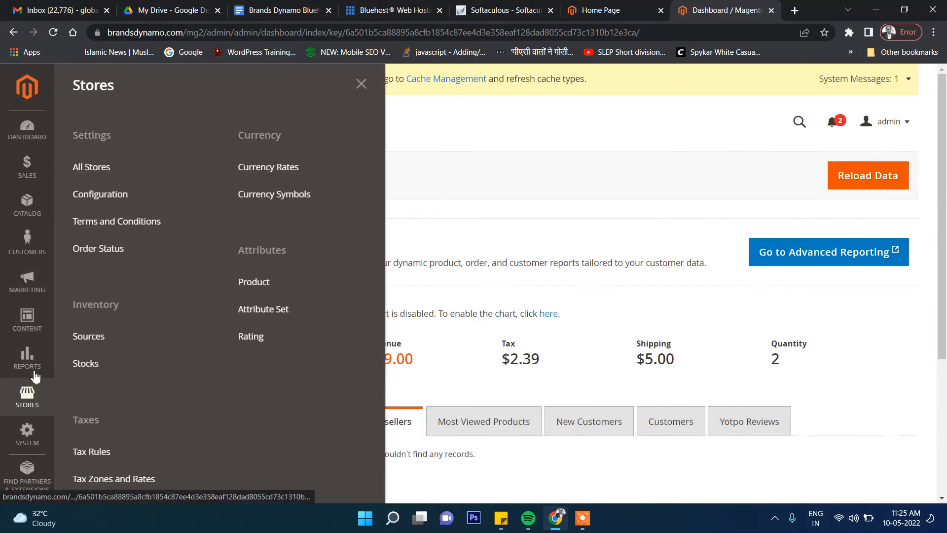
{"action": "left_click", "coordinate": [27, 321]}
{"action": "left_click", "coordinate": [27, 433]}
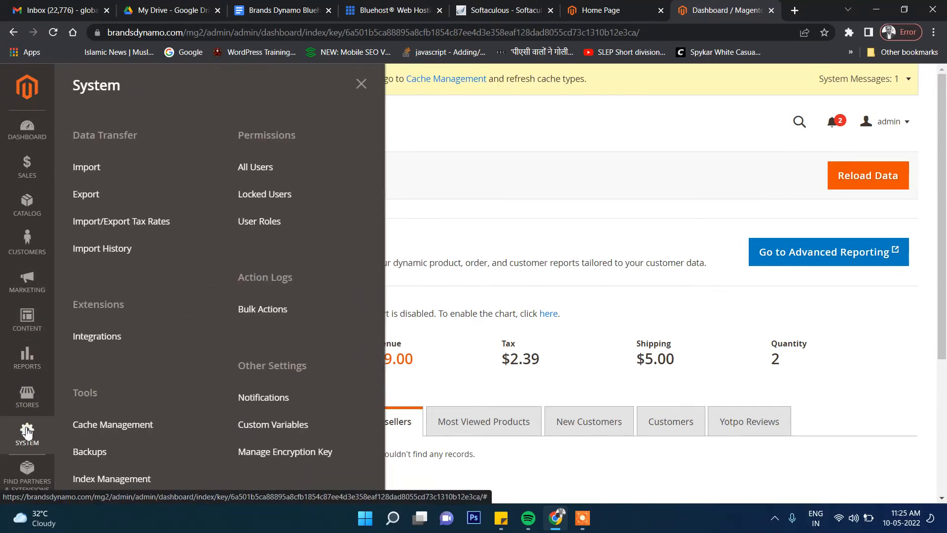
{"action": "scroll", "coordinate": [28, 437], "scroll_direction": "down", "scroll_amount": 2}
{"action": "scroll", "coordinate": [30, 415], "scroll_direction": "up", "scroll_amount": 2}
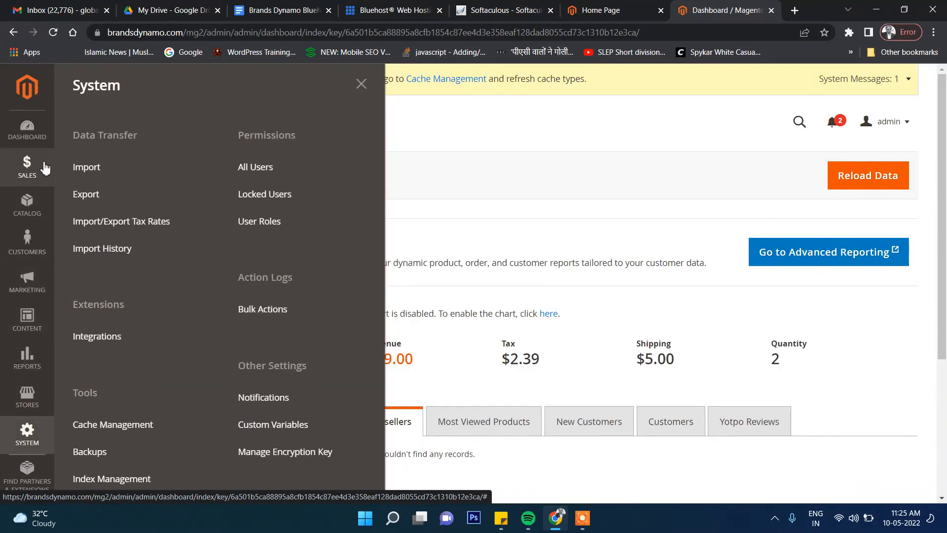
{"action": "left_click", "coordinate": [31, 399]}
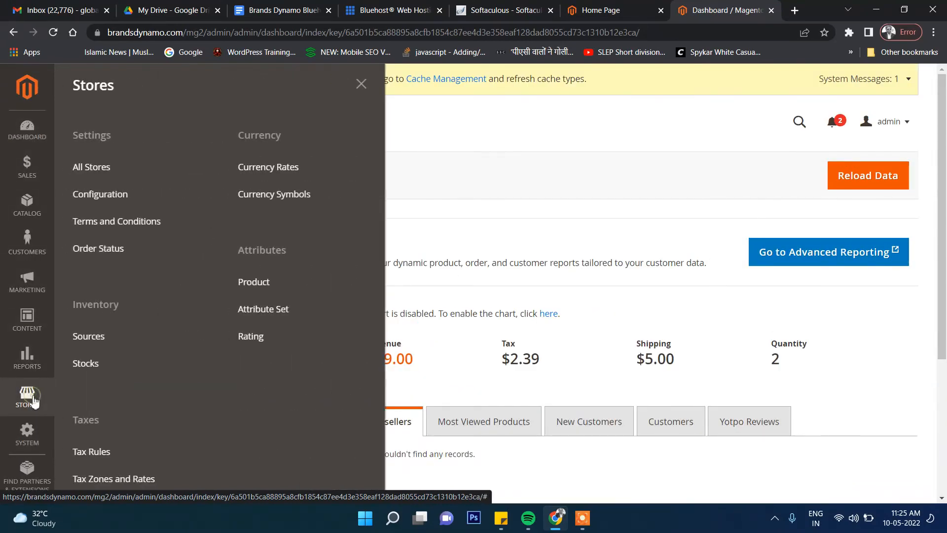
Recheck the Luma storefront's home page, viewing its promotional blocks and header banner
{"action": "left_click", "coordinate": [599, 10]}
{"action": "scroll", "coordinate": [659, 327], "scroll_direction": "down", "scroll_amount": 15}
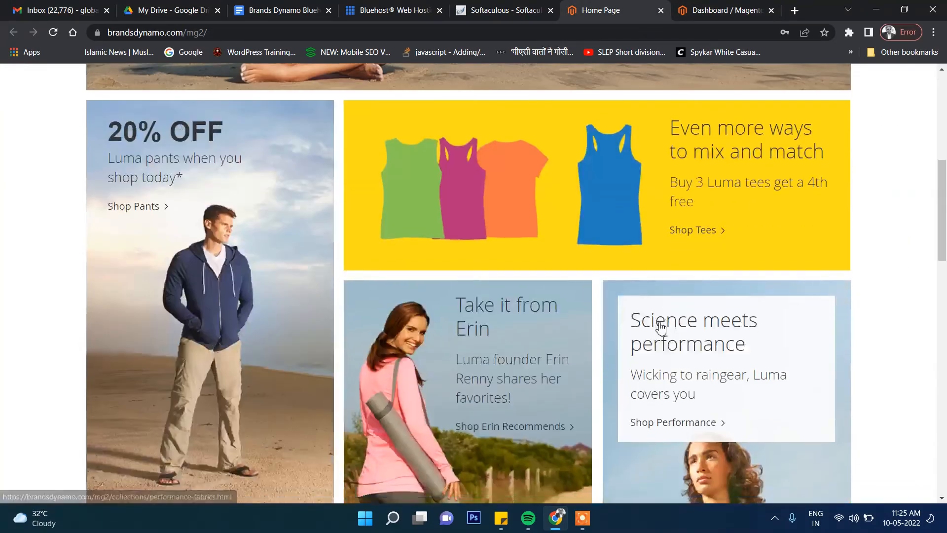
{"action": "scroll", "coordinate": [661, 328], "scroll_direction": "up", "scroll_amount": 10}
{"action": "scroll", "coordinate": [661, 328], "scroll_direction": "up", "scroll_amount": 5}
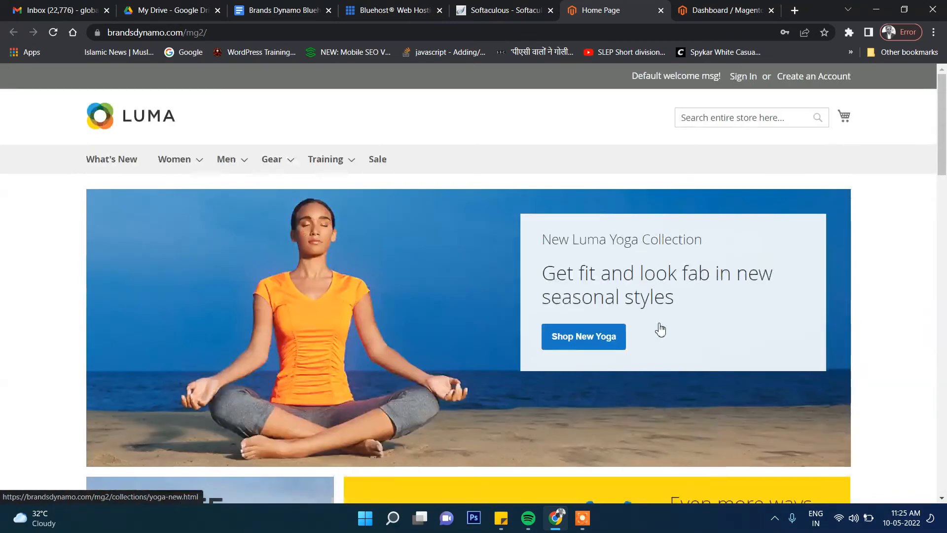
Return to the Magento admin, close the Stores options and look over the dashboard again
{"action": "left_click", "coordinate": [729, 7]}
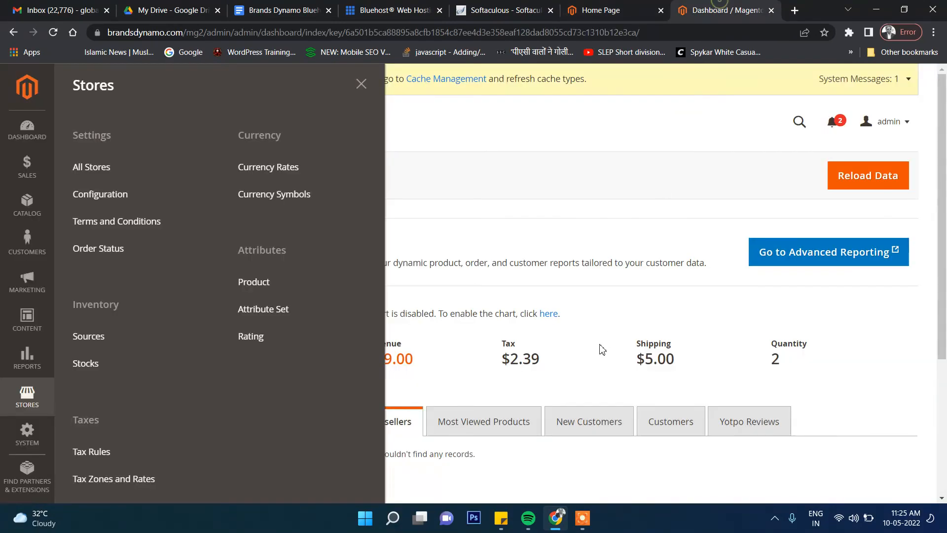
{"action": "left_click", "coordinate": [361, 84]}
{"action": "scroll", "coordinate": [535, 275], "scroll_direction": "down", "scroll_amount": 4}
{"action": "scroll", "coordinate": [537, 275], "scroll_direction": "up", "scroll_amount": 4}
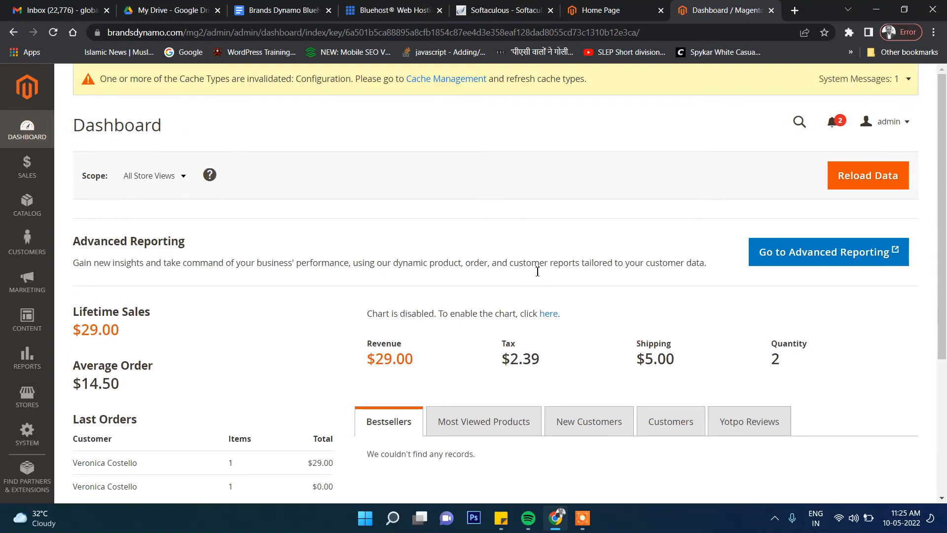
{"action": "scroll", "coordinate": [535, 268], "scroll_direction": "down", "scroll_amount": 3}
{"action": "scroll", "coordinate": [539, 275], "scroll_direction": "up", "scroll_amount": 3}
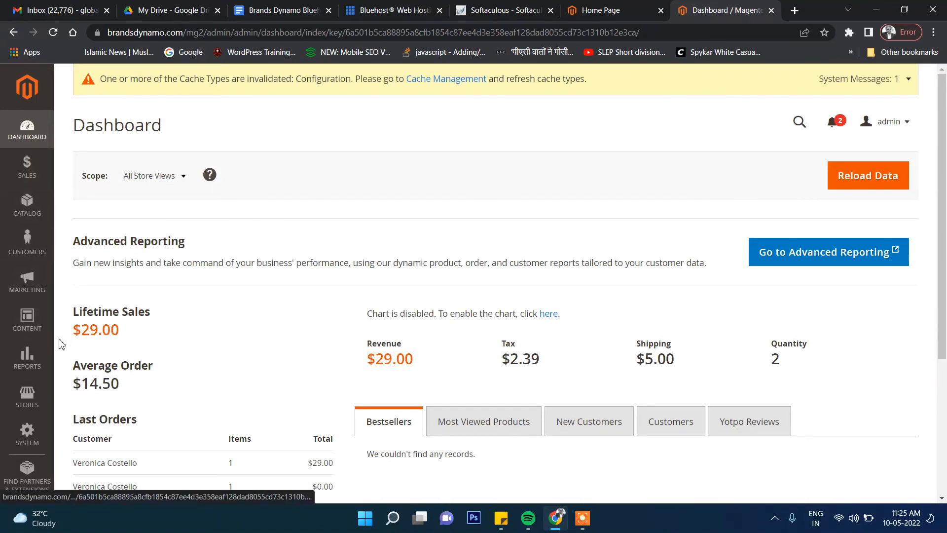
{"action": "scroll", "coordinate": [28, 213], "scroll_direction": "down", "scroll_amount": 1}
{"action": "scroll", "coordinate": [28, 213], "scroll_direction": "up", "scroll_amount": 1}
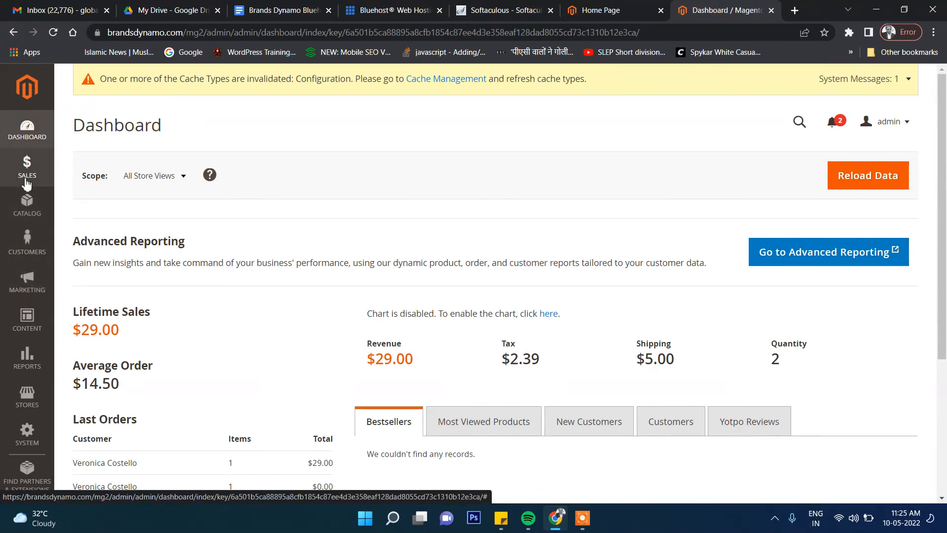
{"action": "scroll", "coordinate": [490, 214], "scroll_direction": "down", "scroll_amount": 5}
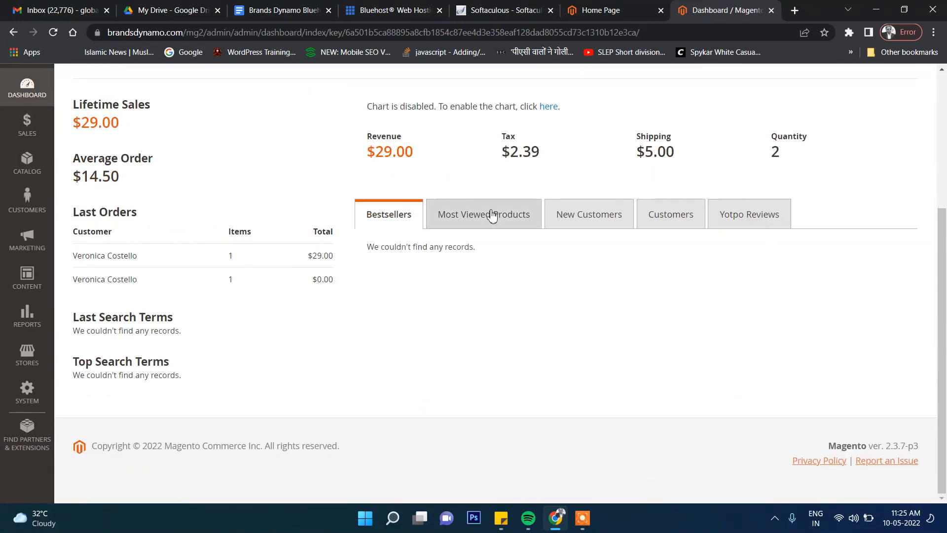
{"action": "scroll", "coordinate": [490, 213], "scroll_direction": "up", "scroll_amount": 5}
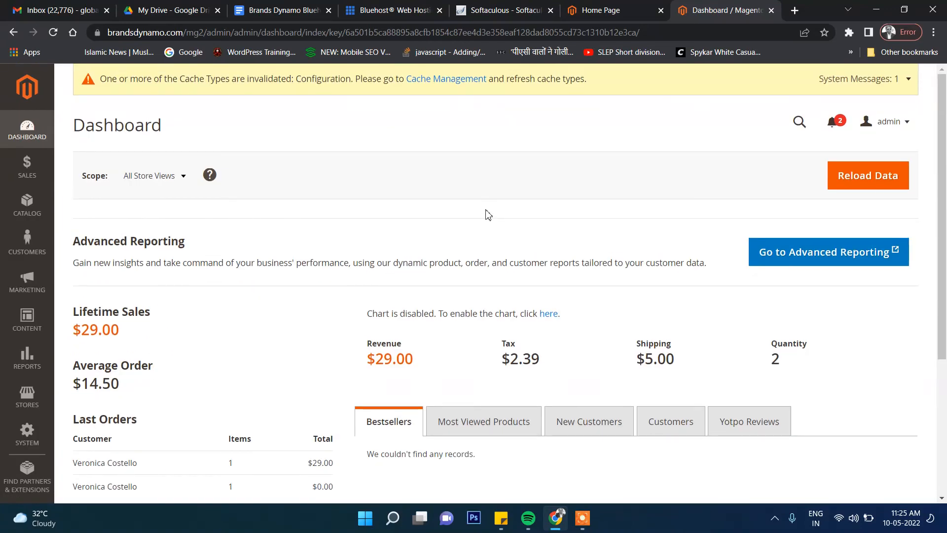
{"action": "scroll", "coordinate": [487, 215], "scroll_direction": "down", "scroll_amount": 5}
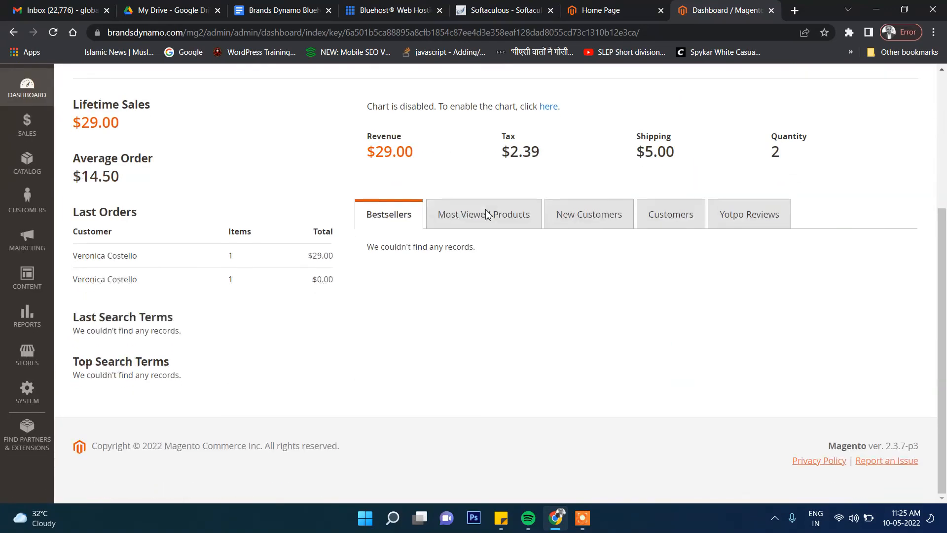
{"action": "scroll", "coordinate": [484, 219], "scroll_direction": "up", "scroll_amount": 5}
{"action": "scroll", "coordinate": [482, 224], "scroll_direction": "down", "scroll_amount": 5}
{"action": "scroll", "coordinate": [484, 225], "scroll_direction": "up", "scroll_amount": 5}
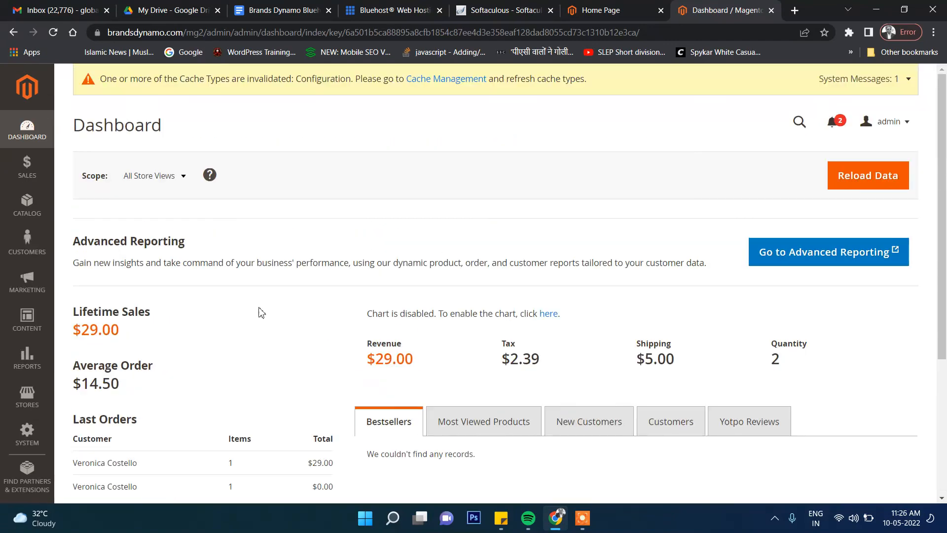